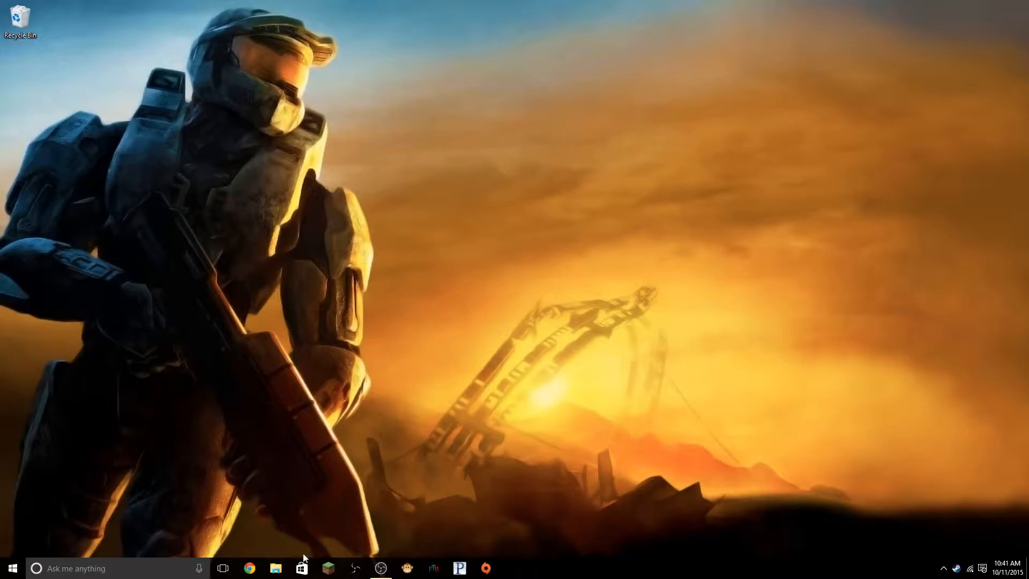
Search the web for "obs" in Chrome and open the Open Broadcaster Software website.
left_click(248, 570)
left_click_drag(286, 80, 611, 1)
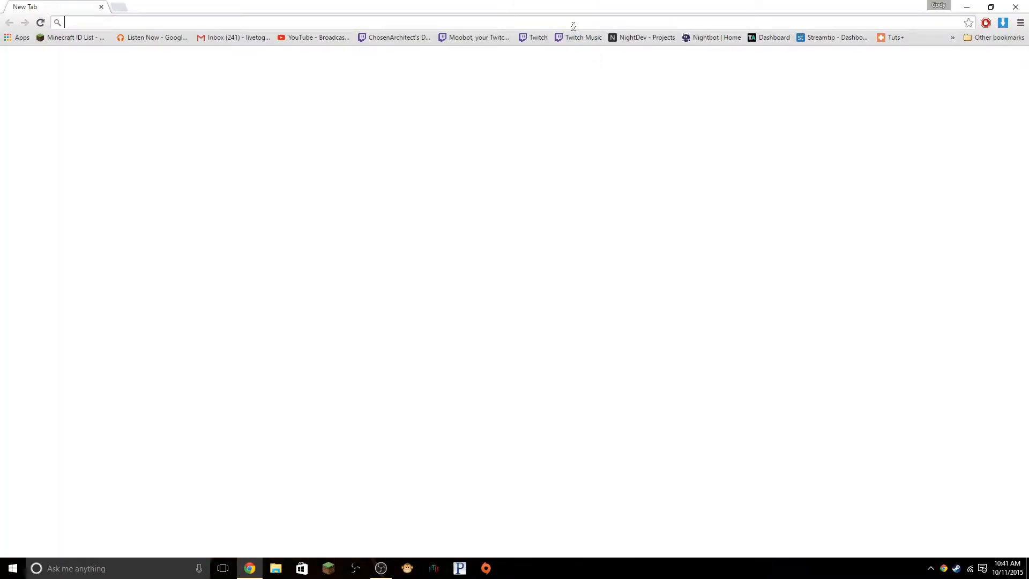
type("obs")
key("Return")
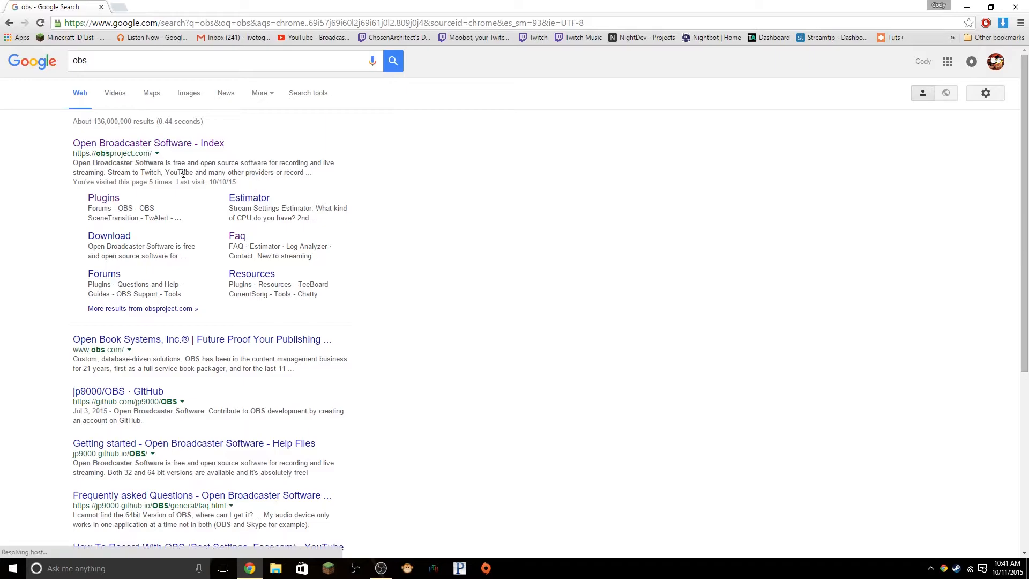
left_click(180, 143)
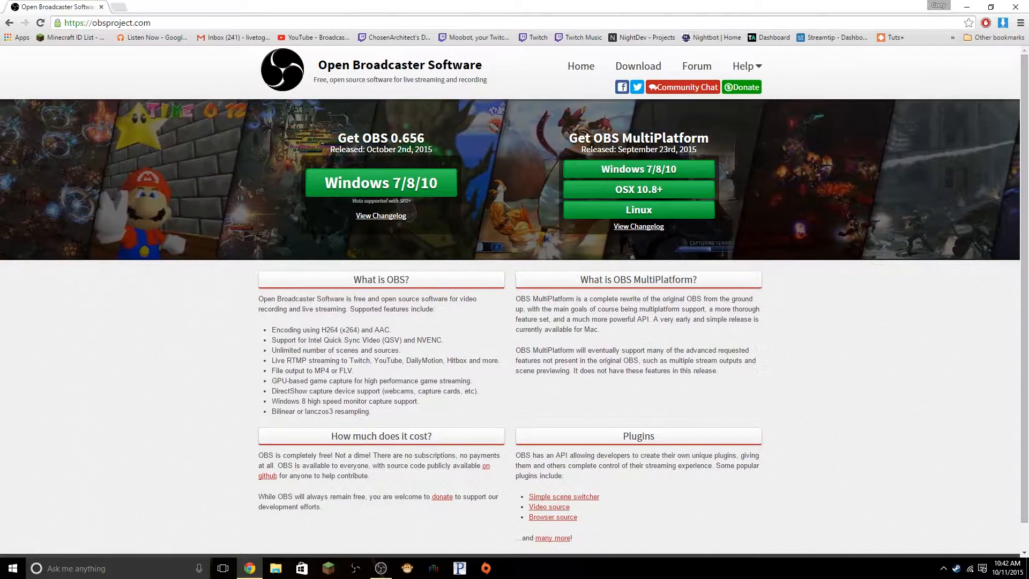
Start and cancel the Windows 7/8/10 download of OBS MultiPlatform, and close the browser.
left_click(640, 172)
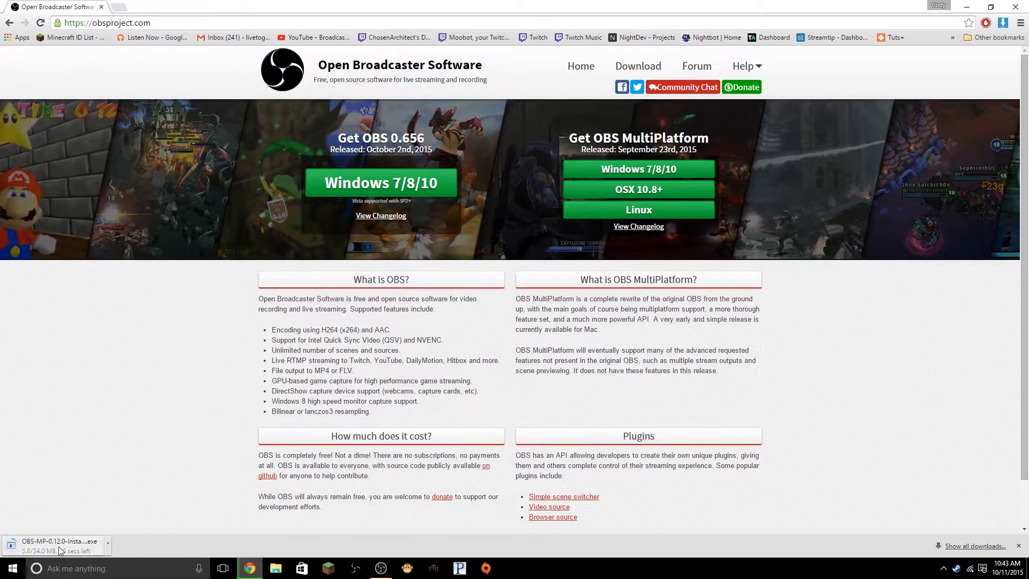
left_click(108, 544)
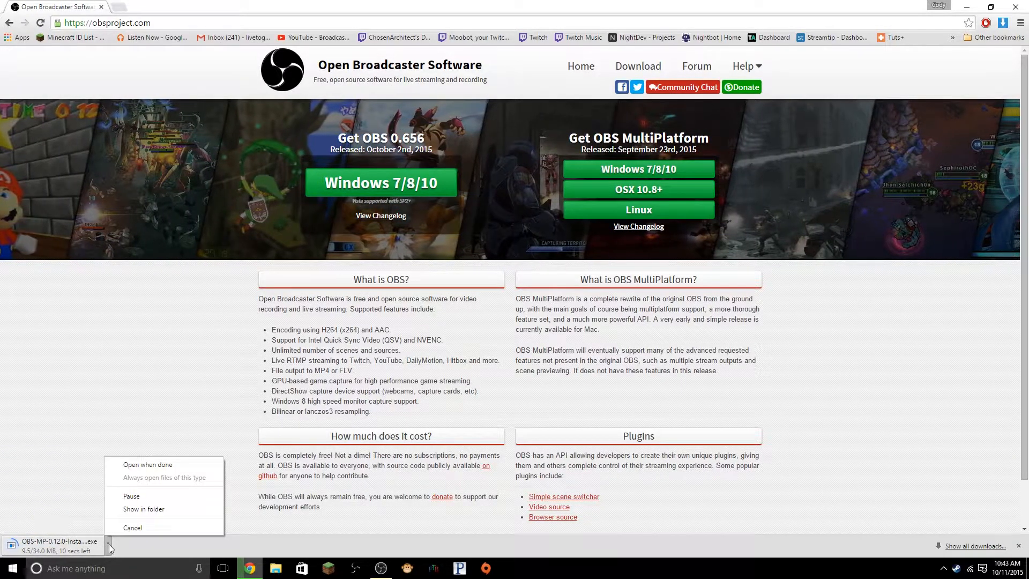
left_click(134, 527)
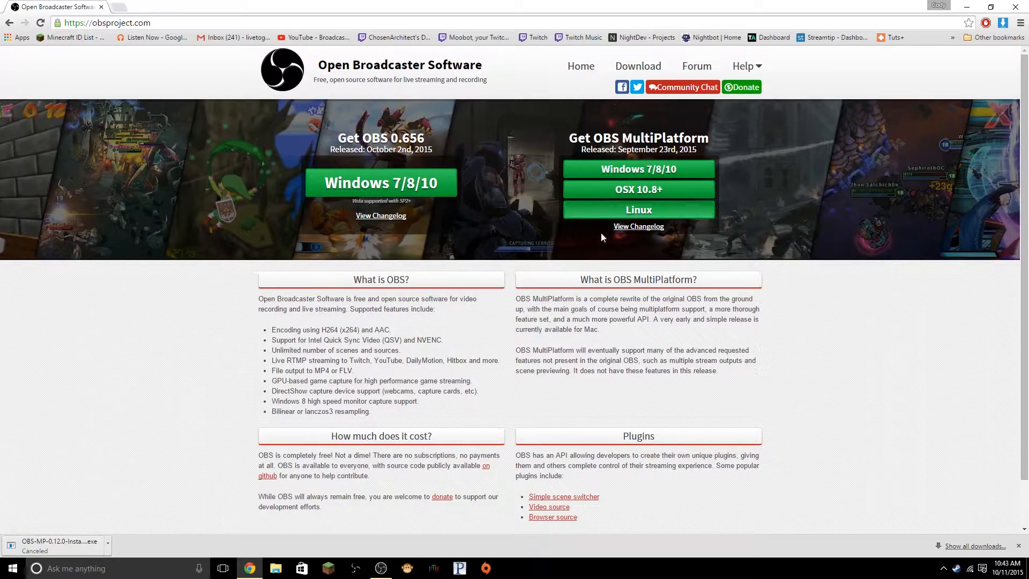
left_click(1017, 8)
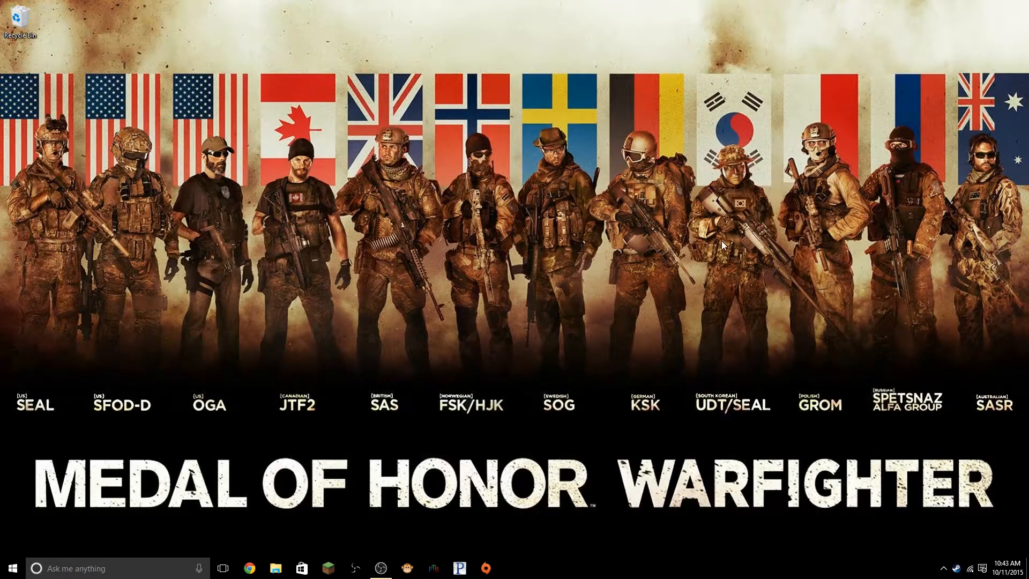
Switch to OBS and open the Recording scene's name for editing.
mouse_move(382, 575)
left_click(381, 569)
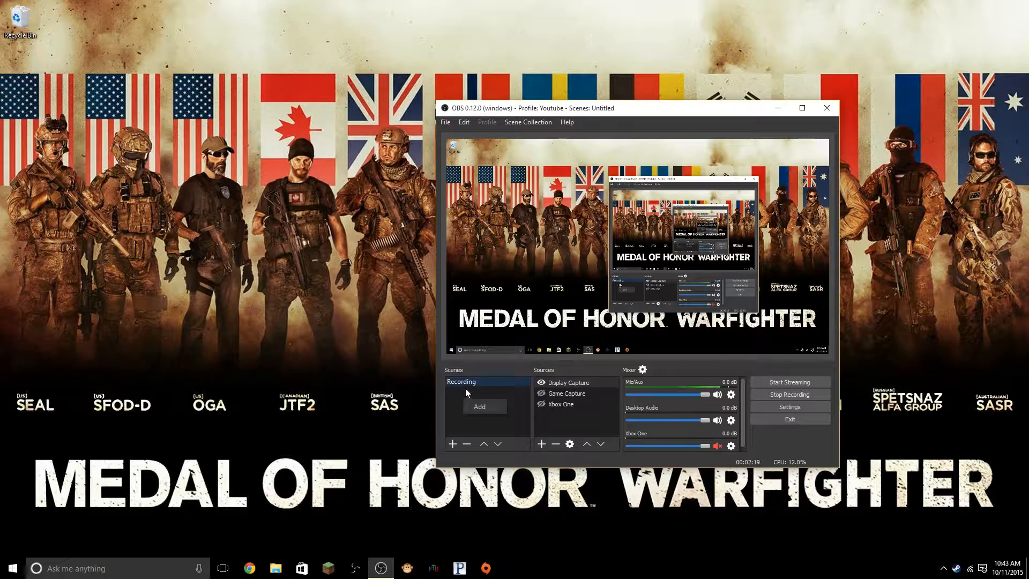
left_click(466, 385)
right_click(468, 381)
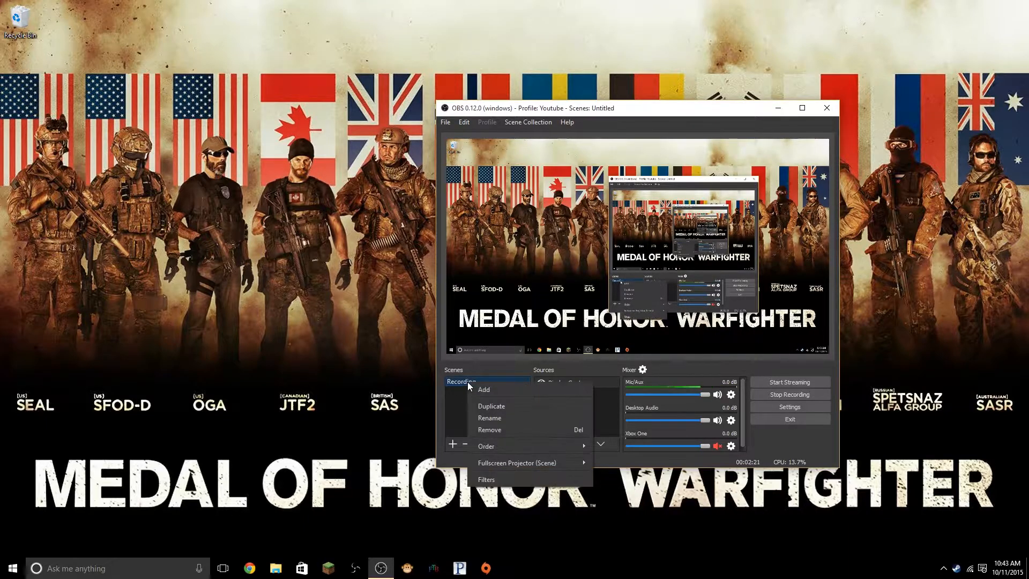
right_click(460, 383)
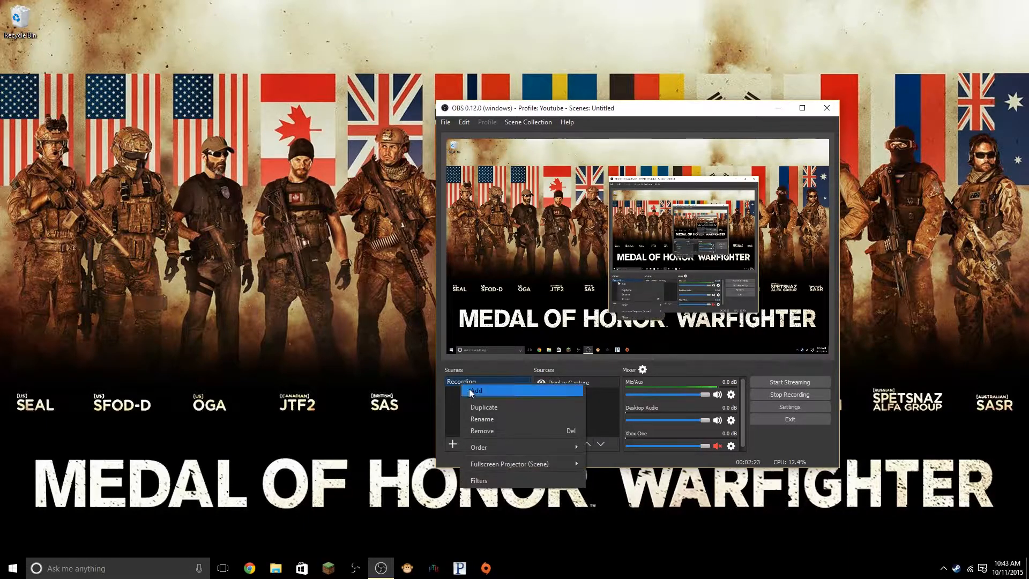
left_click(493, 418)
mouse_move(480, 381)
left_mouse_down()
mouse_move(448, 385)
mouse_move(478, 391)
left_mouse_up()
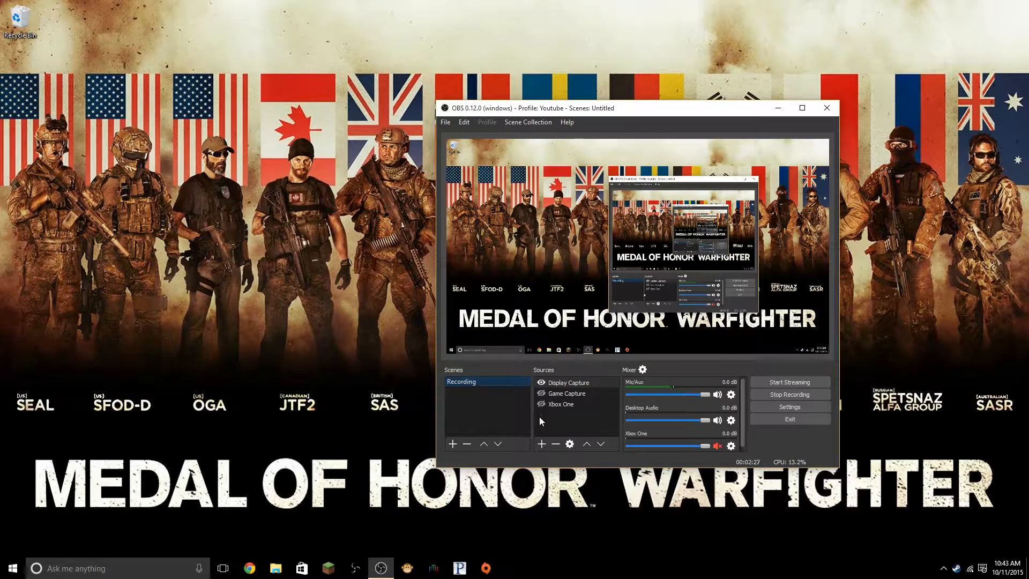
Add a new Game Capture source to the Recording scene, accepting its suggested name and default properties.
left_click(564, 417)
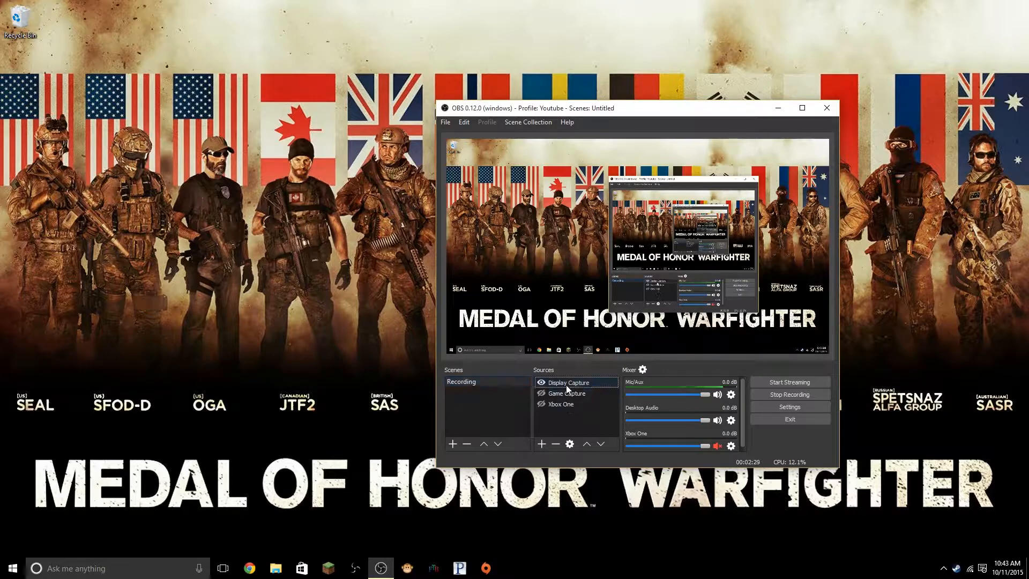
right_click(564, 424)
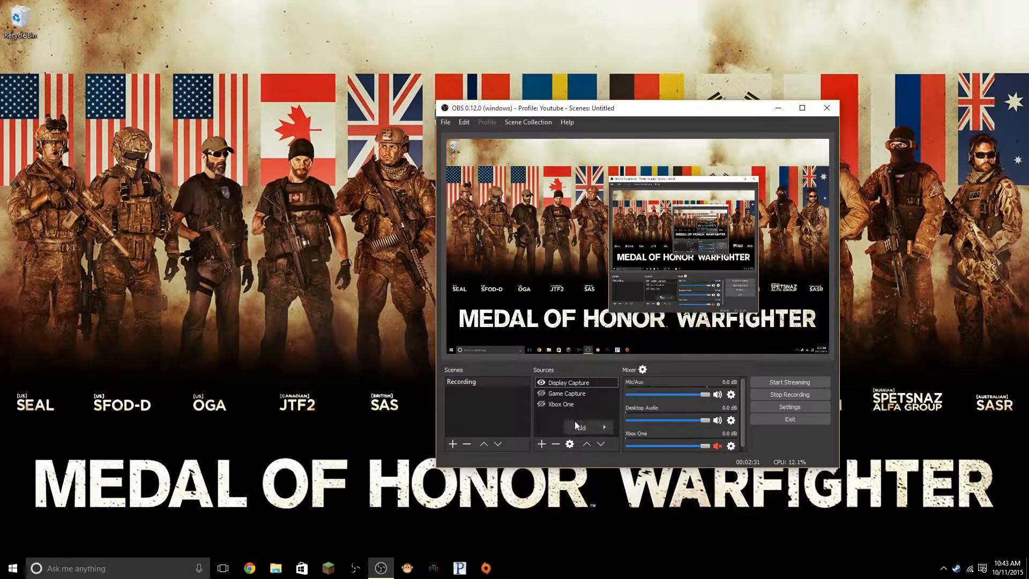
right_click(545, 417)
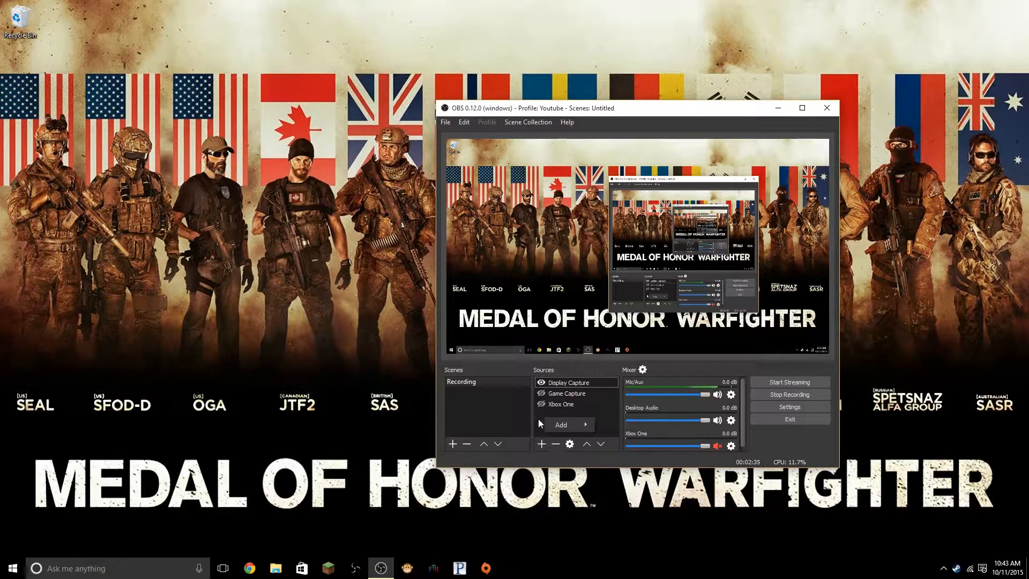
left_click(539, 422)
left_click(541, 445)
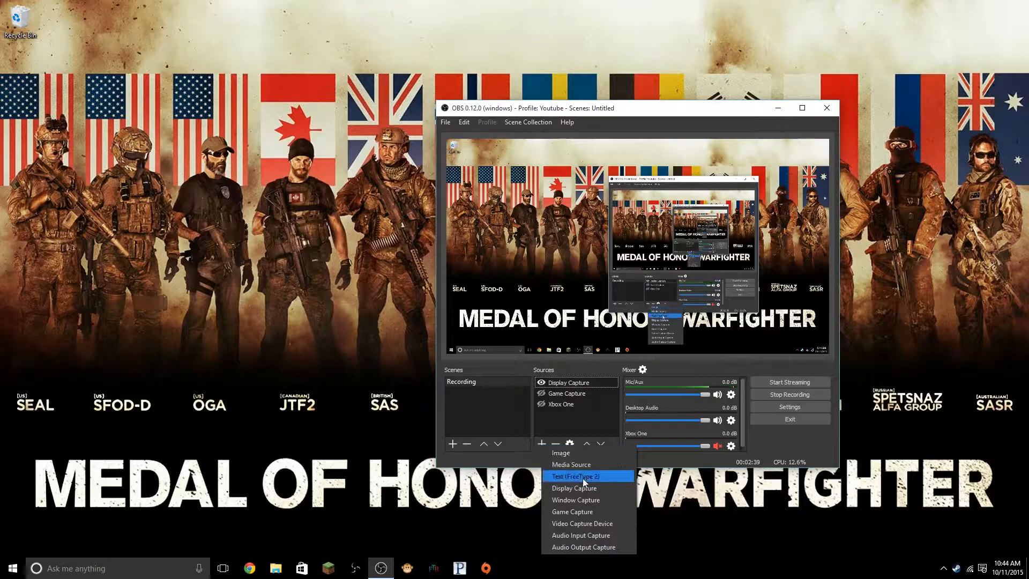
left_click(579, 512)
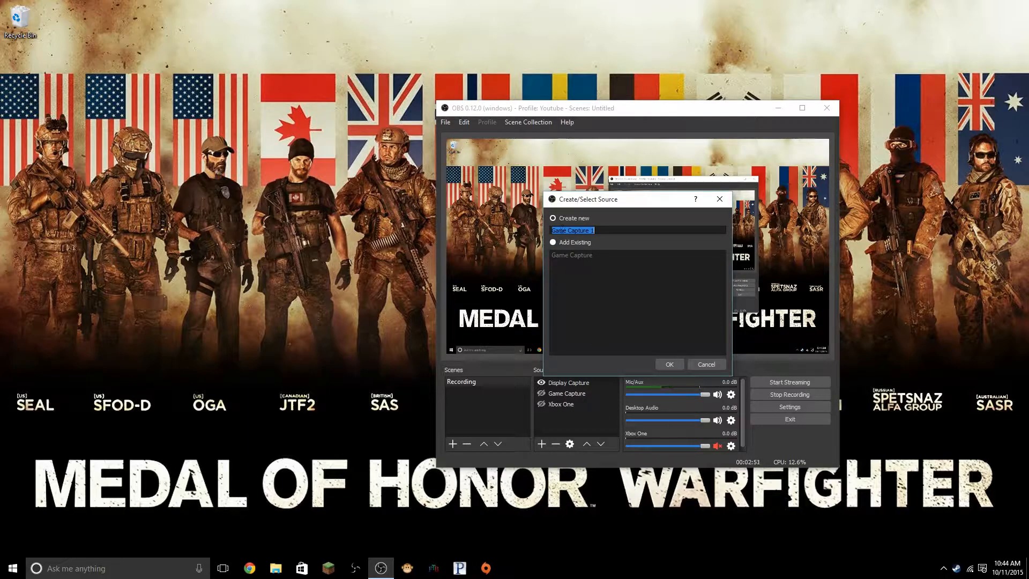
left_click(667, 367)
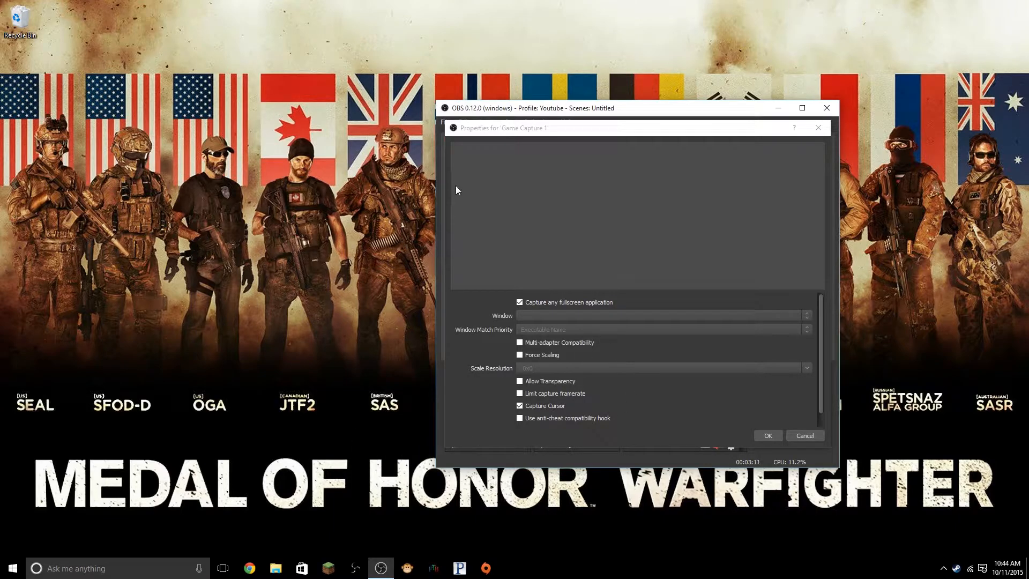
mouse_move(537, 131)
left_mouse_down()
mouse_move(548, 315)
mouse_move(548, 288)
mouse_move(751, 150)
mouse_move(804, 206)
mouse_move(765, 176)
mouse_move(551, 139)
left_mouse_up()
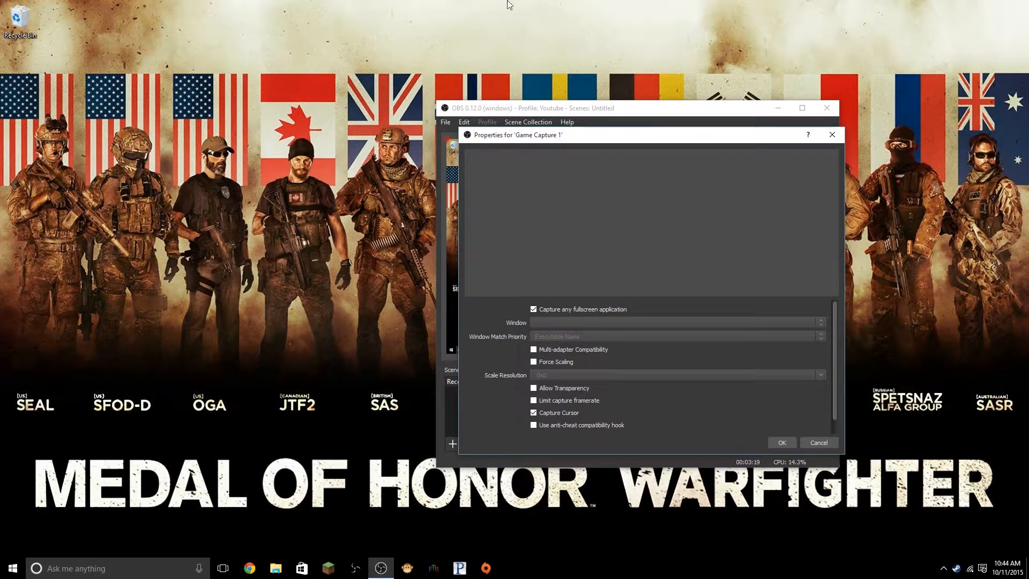
mouse_move(584, 140)
left_mouse_down()
mouse_move(521, 147)
mouse_move(566, 142)
mouse_move(576, 107)
mouse_move(457, 141)
mouse_move(571, 127)
left_mouse_up()
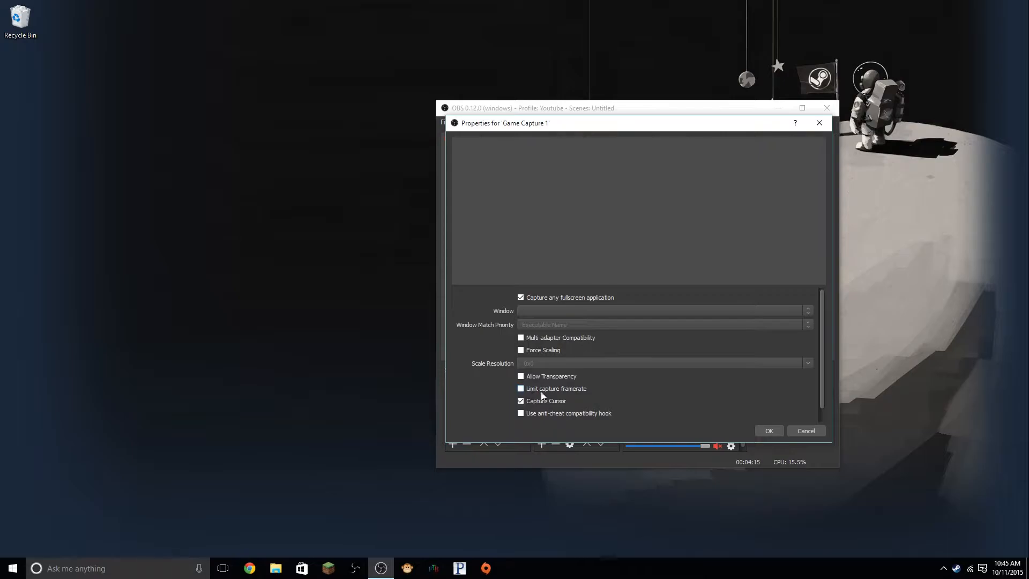
left_click(778, 435)
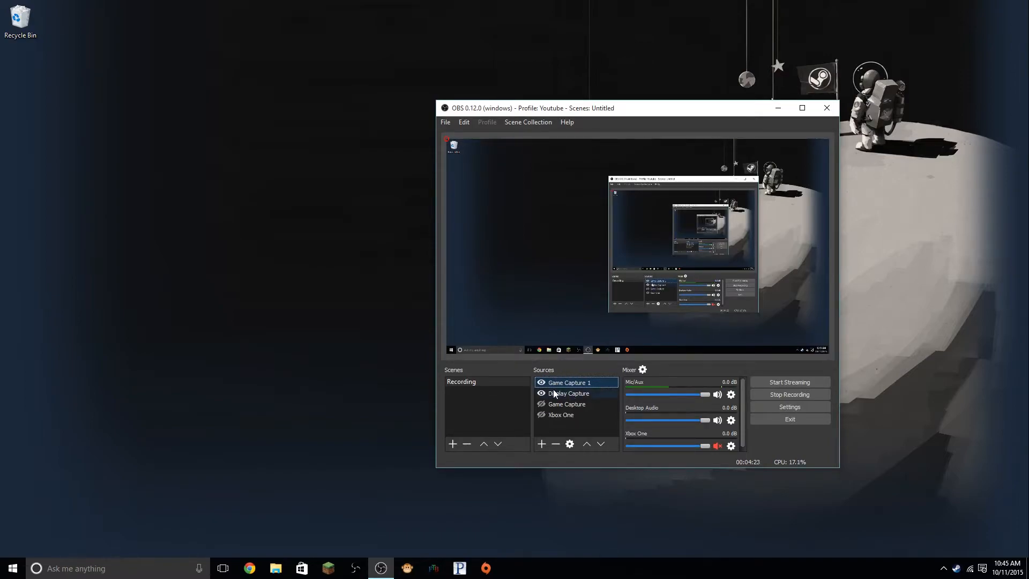
Open the settings and view the streaming service options and the general options.
left_click(777, 408)
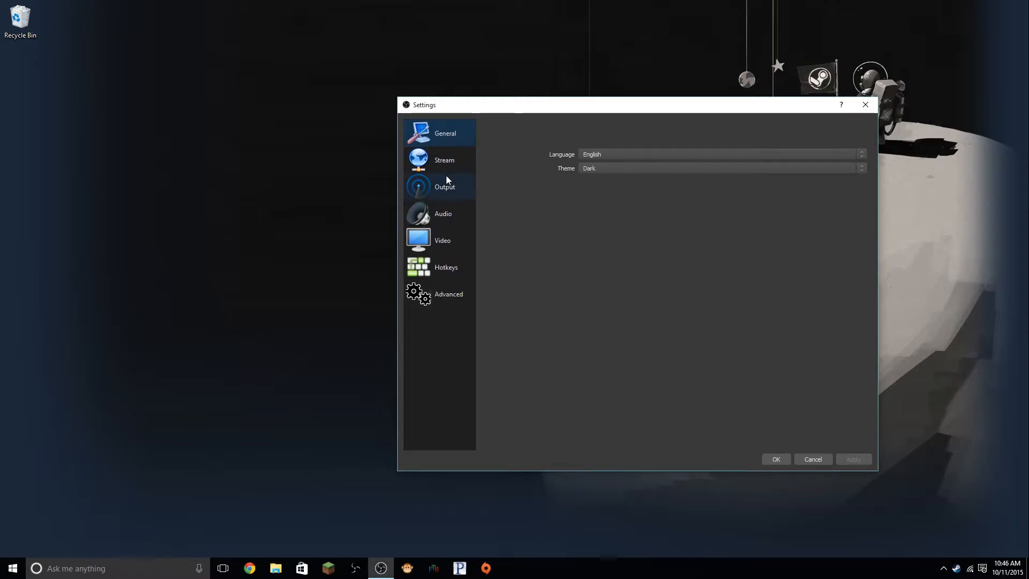
left_click(450, 160)
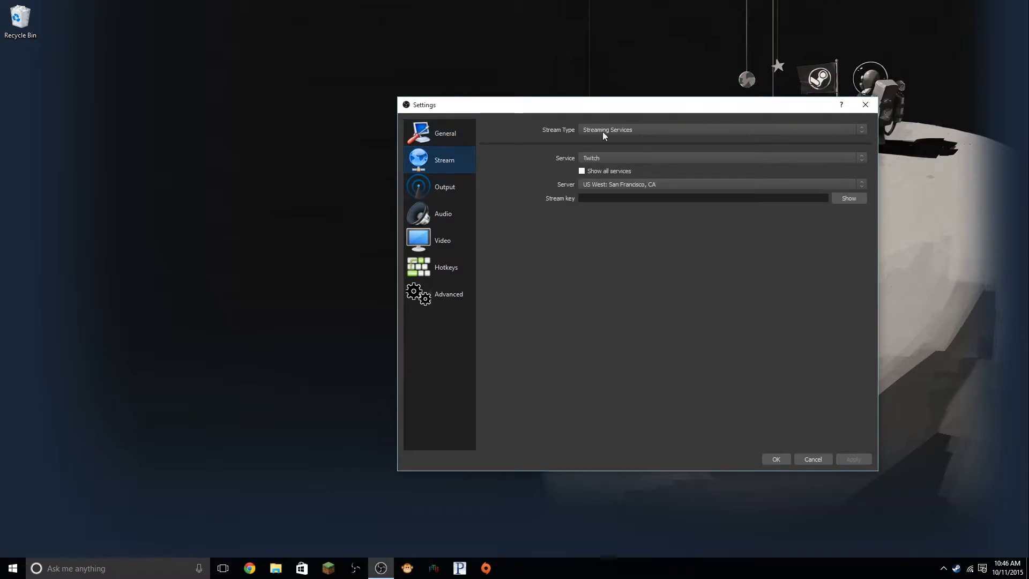
left_click(449, 135)
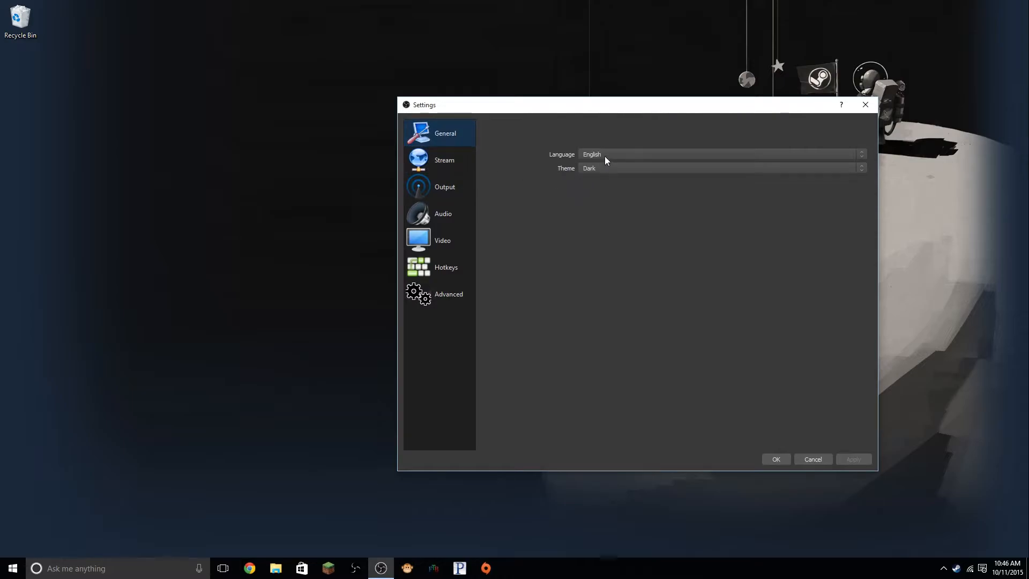
Switch the interface theme to Default and back to Dark.
left_click(605, 168)
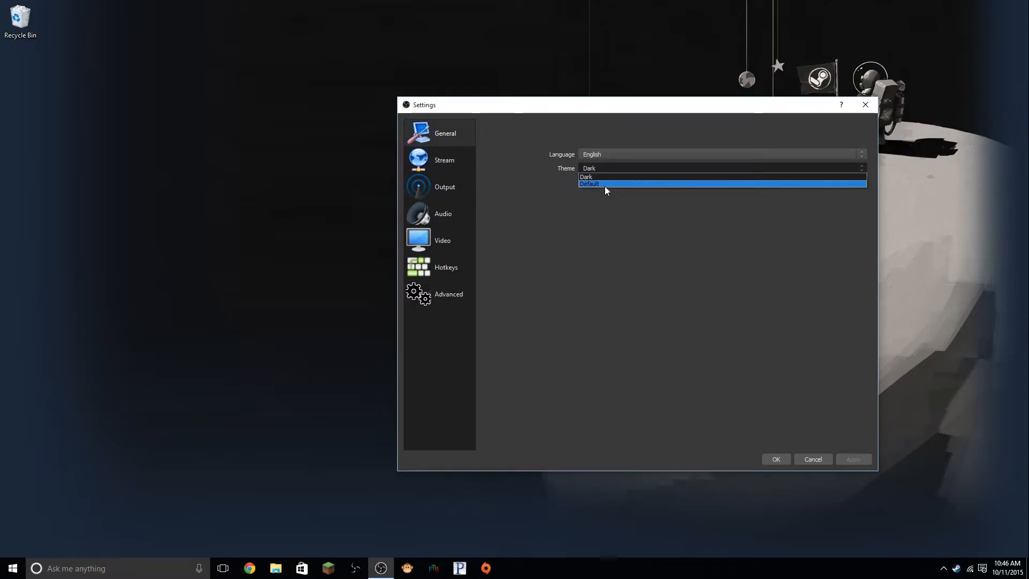
left_click(604, 186)
left_click(606, 168)
left_click(606, 177)
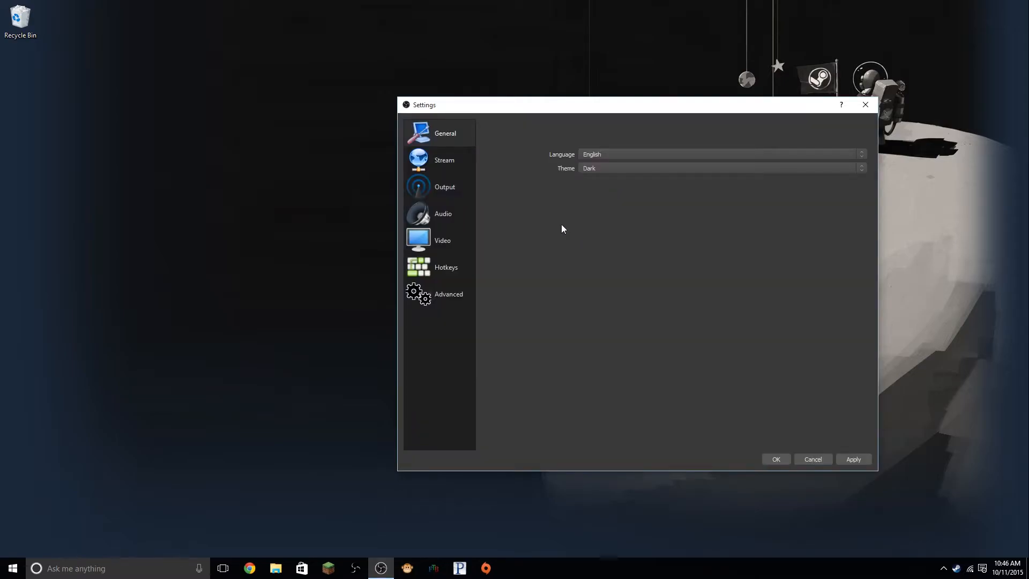
Examine the stream settings and the output settings for streaming and recording, including the recording's audio tracks.
left_click(448, 165)
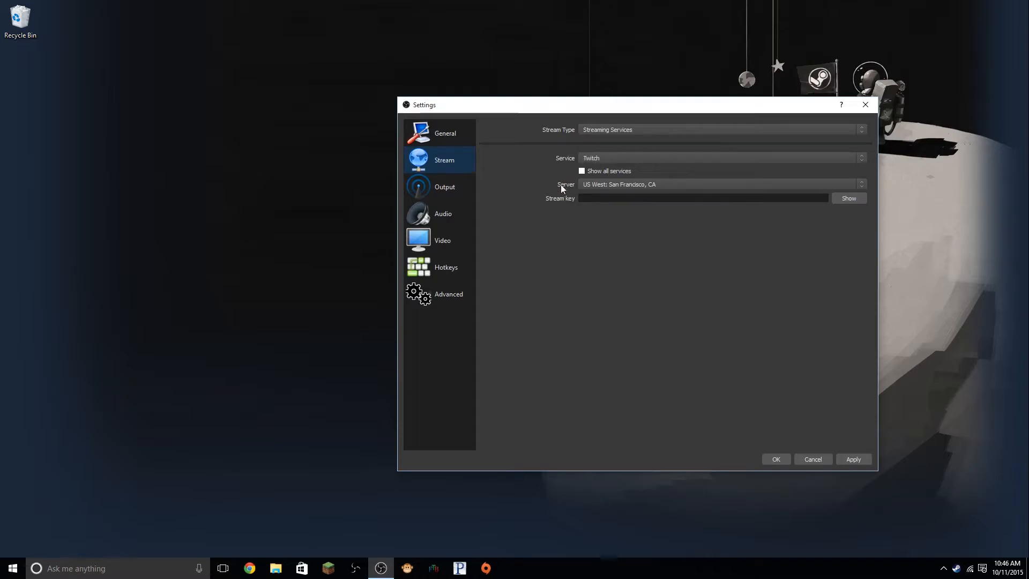
left_click(459, 185)
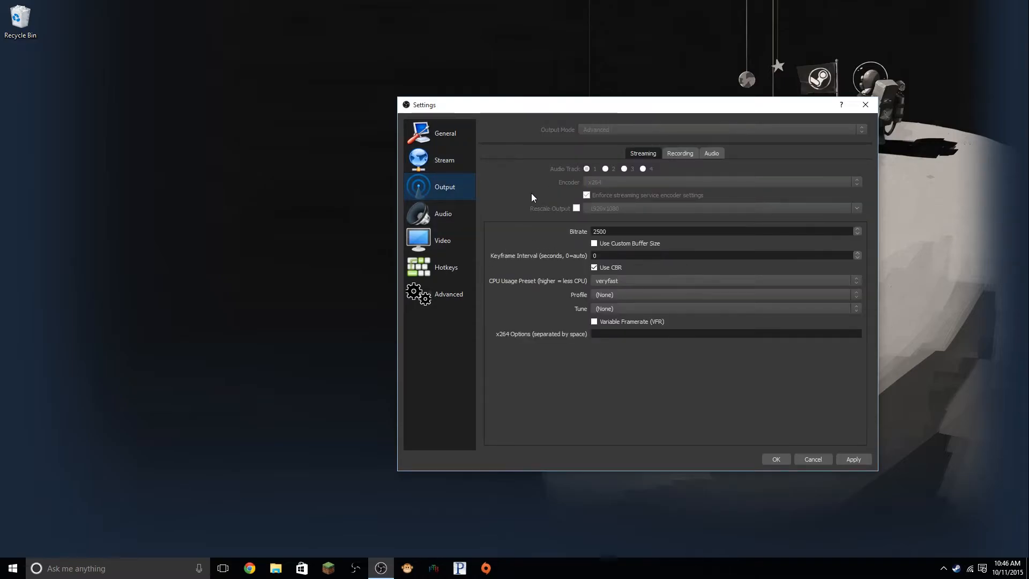
left_click(679, 153)
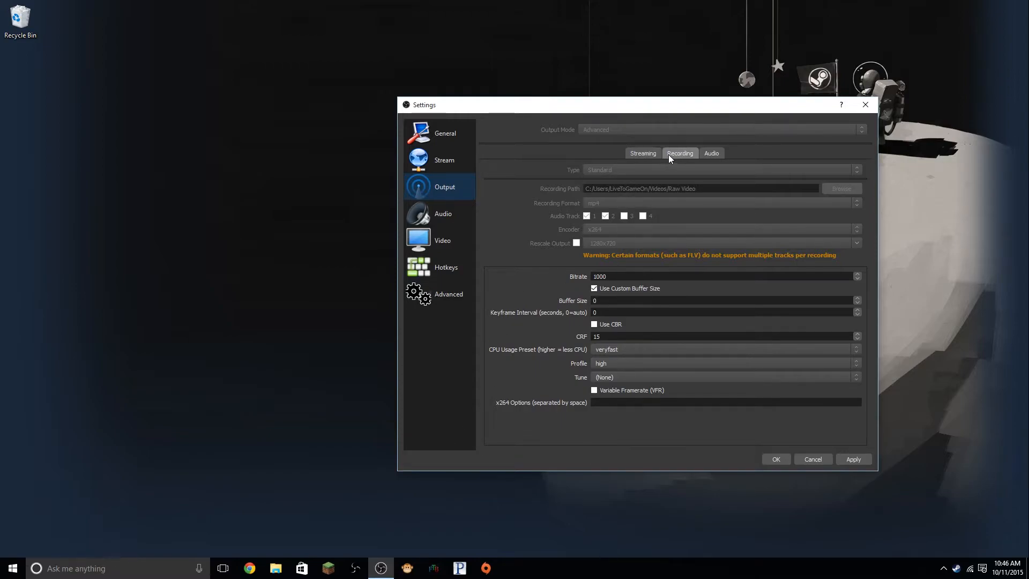
left_click(650, 155)
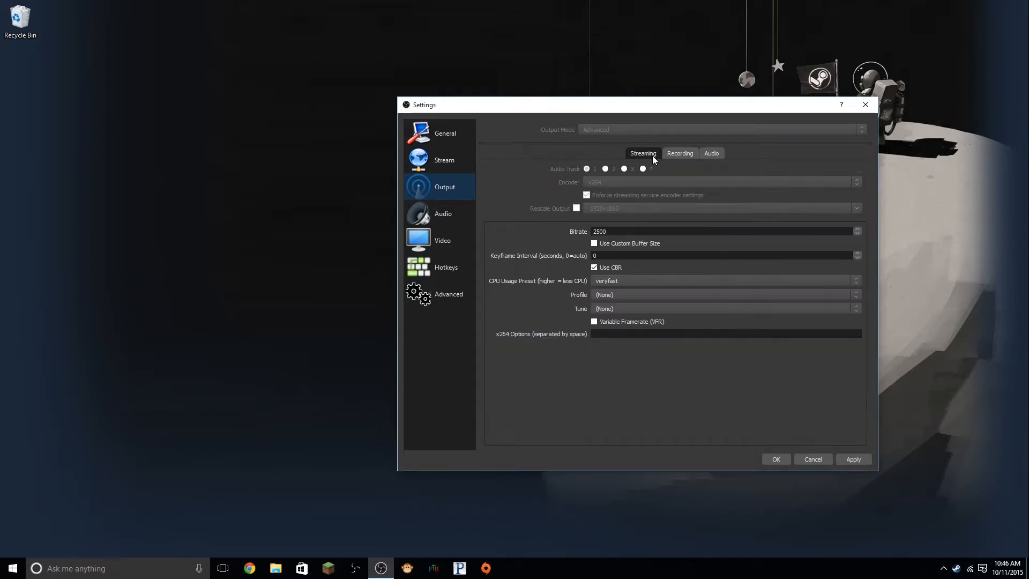
left_click(686, 156)
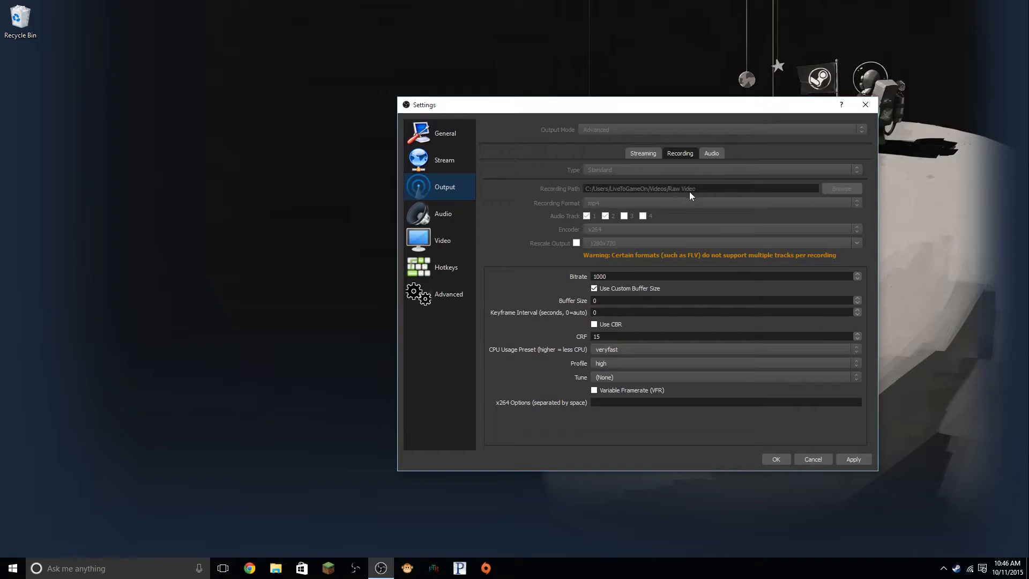
left_click(587, 216)
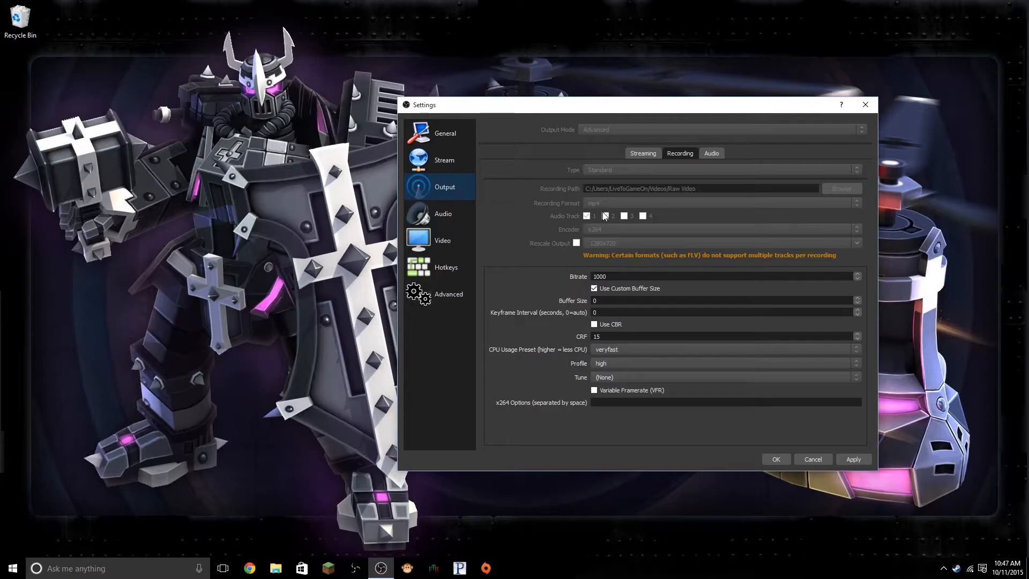
left_click(605, 216)
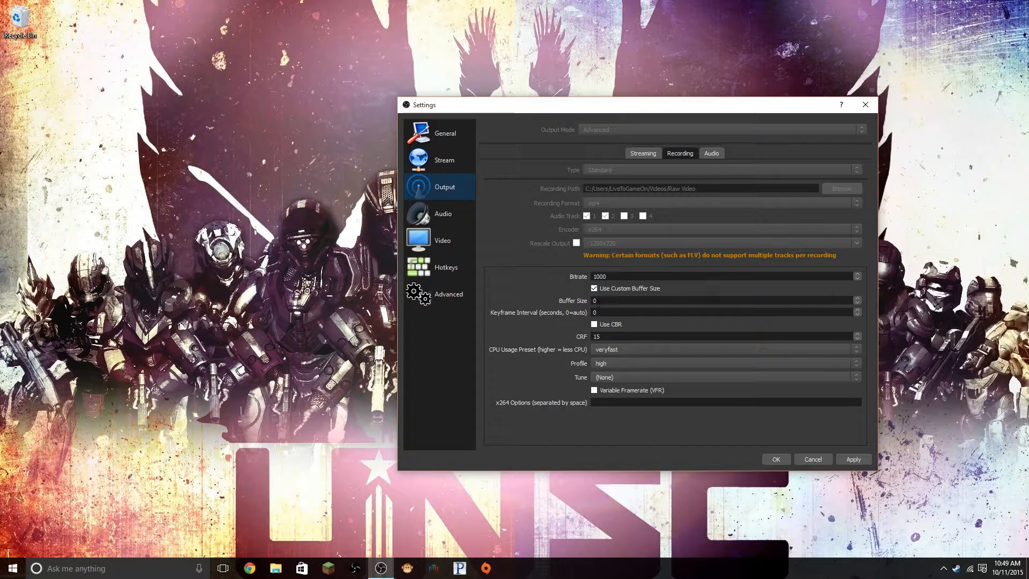
Examine the recording encoder's CRF value and the available CPU usage presets.
double_click(595, 337)
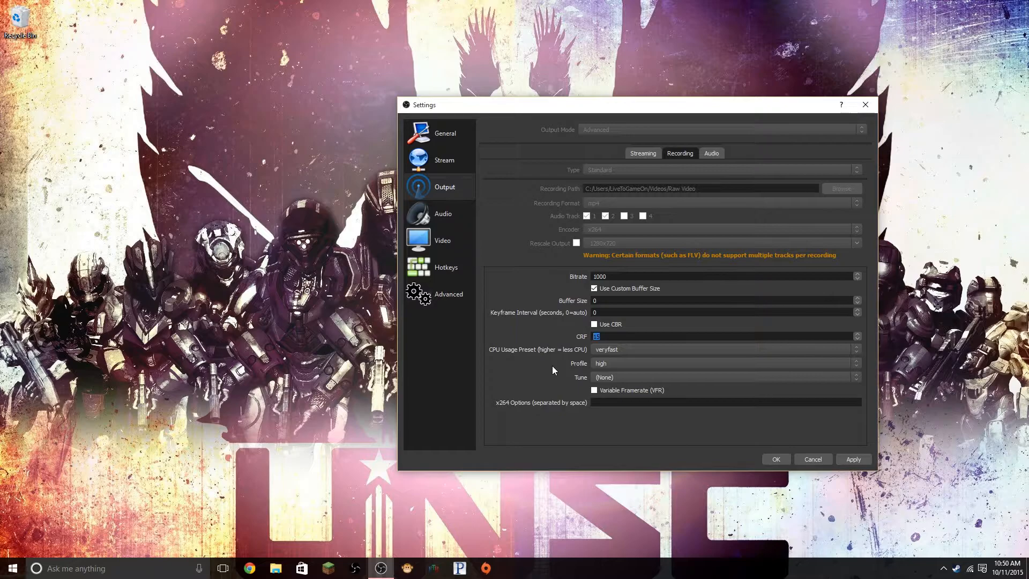
left_click(602, 338)
left_click_drag(605, 337, 580, 346)
left_click(558, 375)
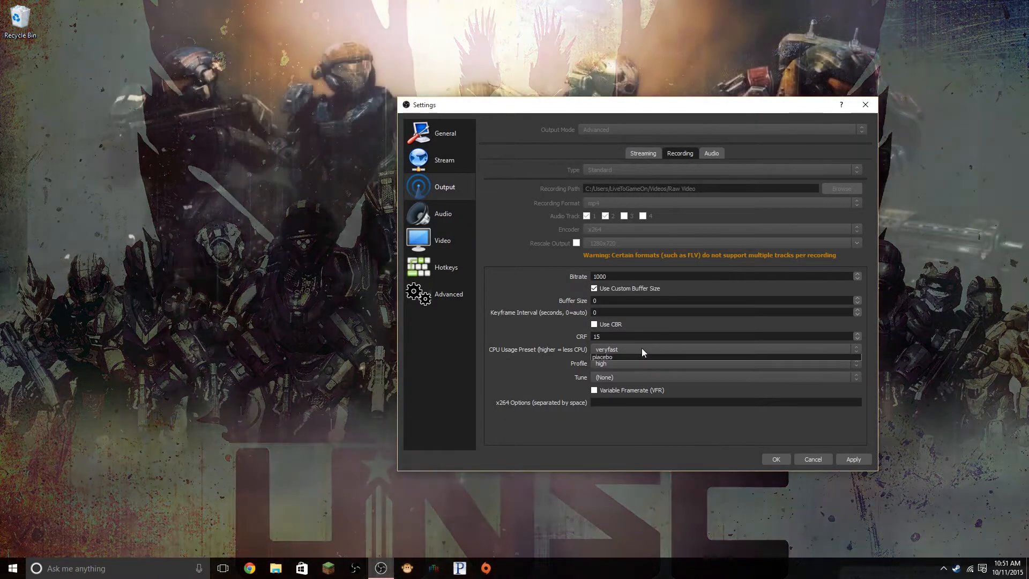
left_click(641, 348)
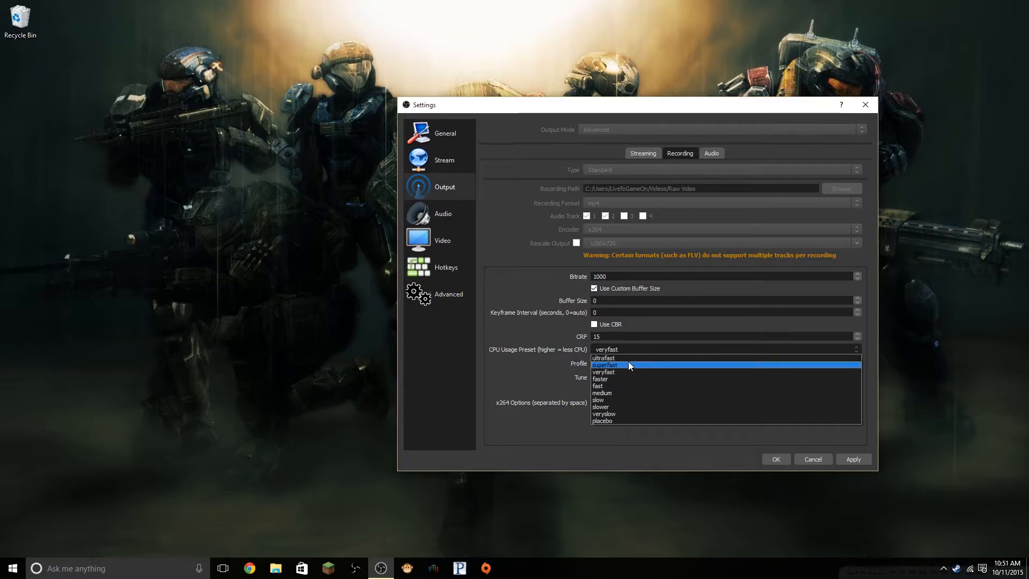
left_click(544, 356)
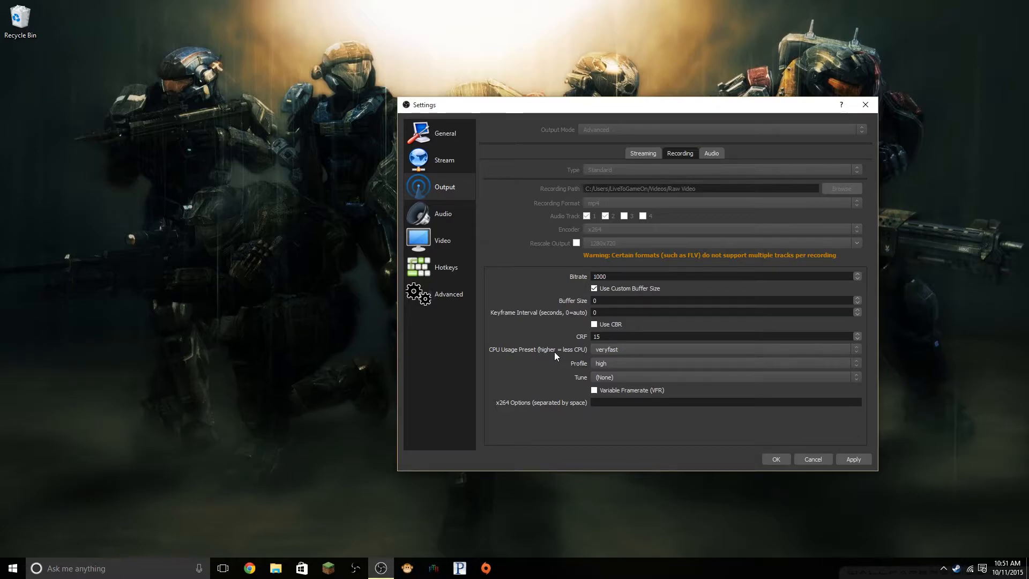
left_click(622, 349)
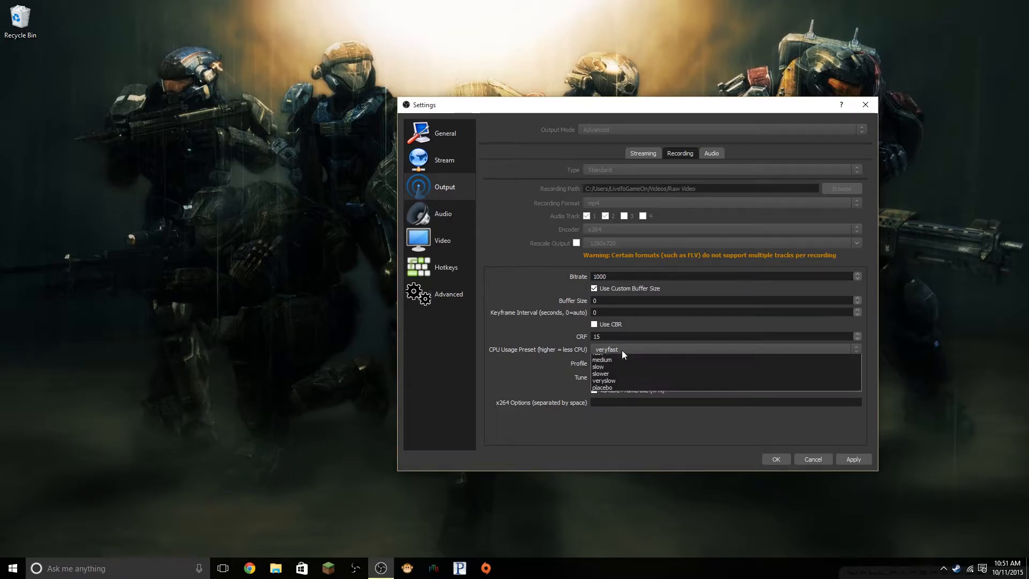
left_click(545, 356)
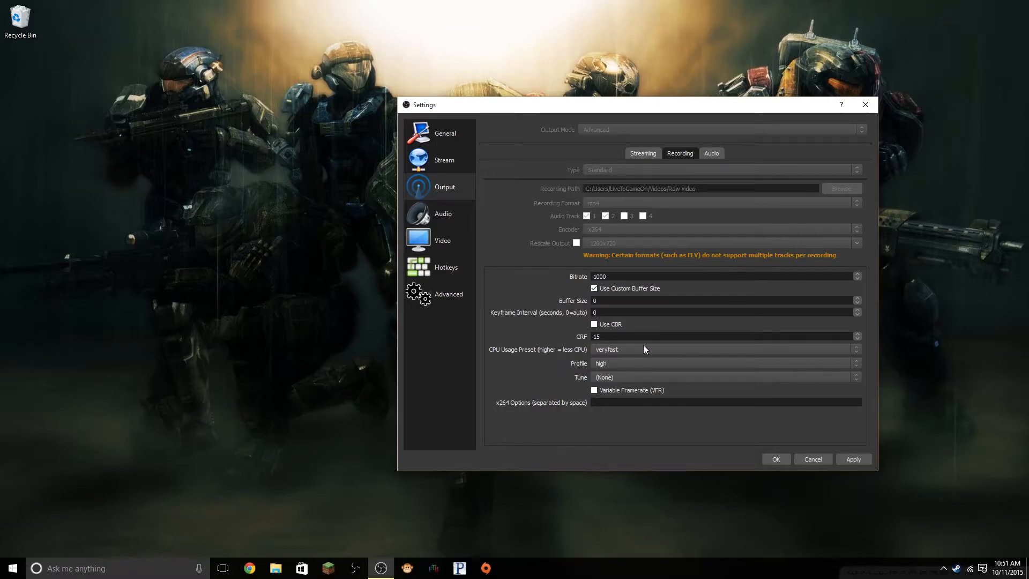
Review the Profile and Tune choices for the recording encoder without changing either one.
left_click(616, 361)
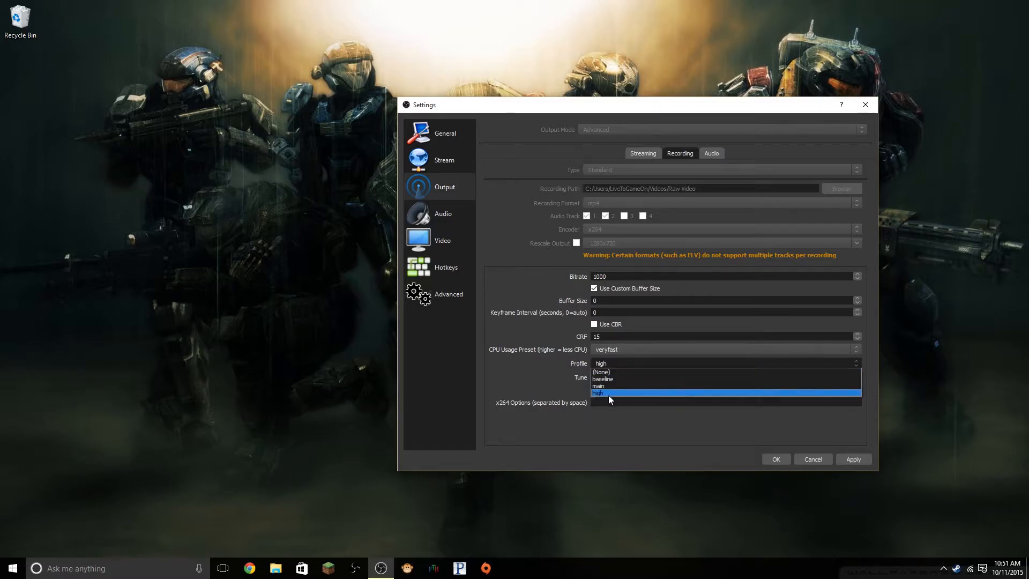
left_click(541, 377)
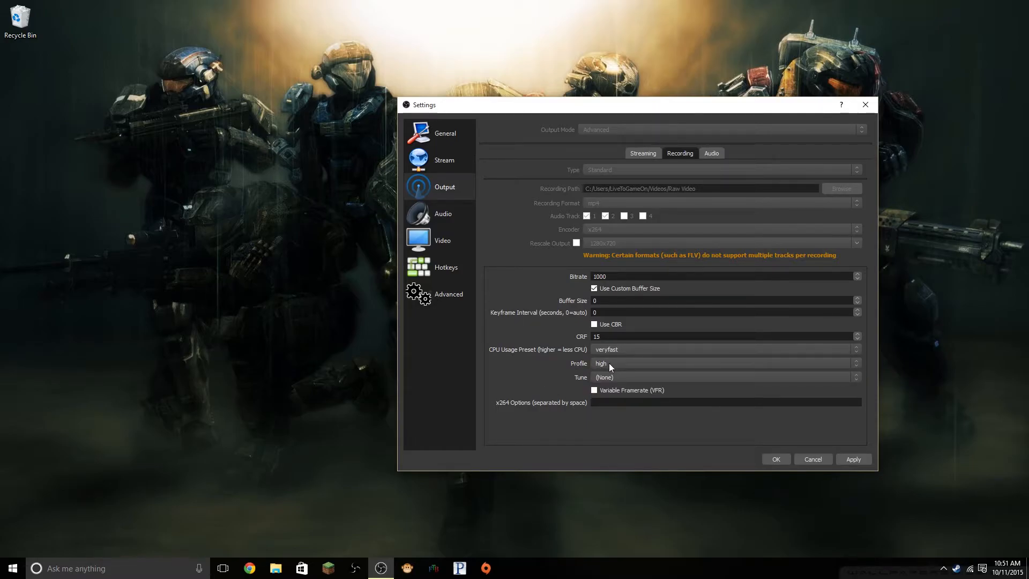
left_click(622, 377)
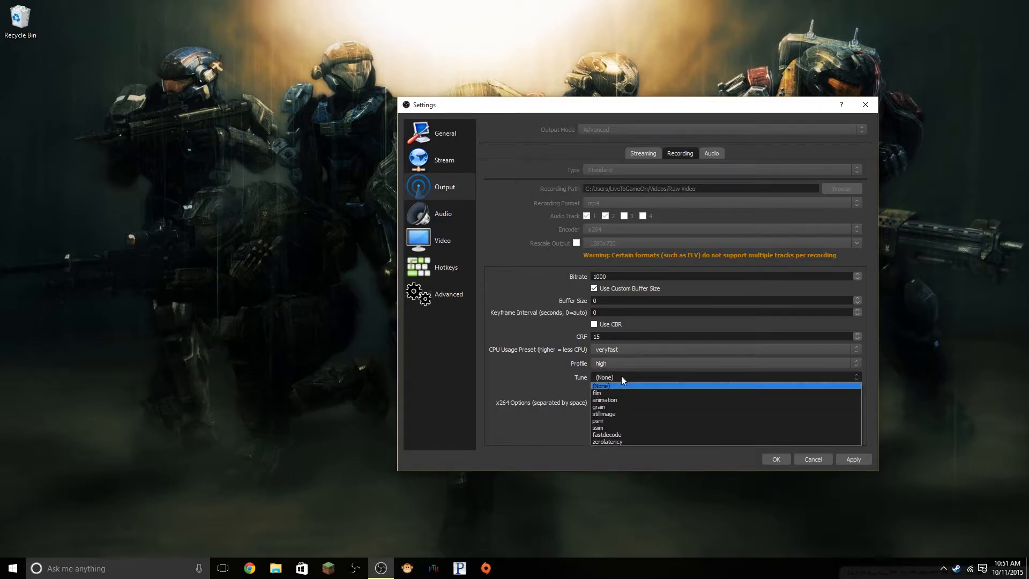
left_click(528, 369)
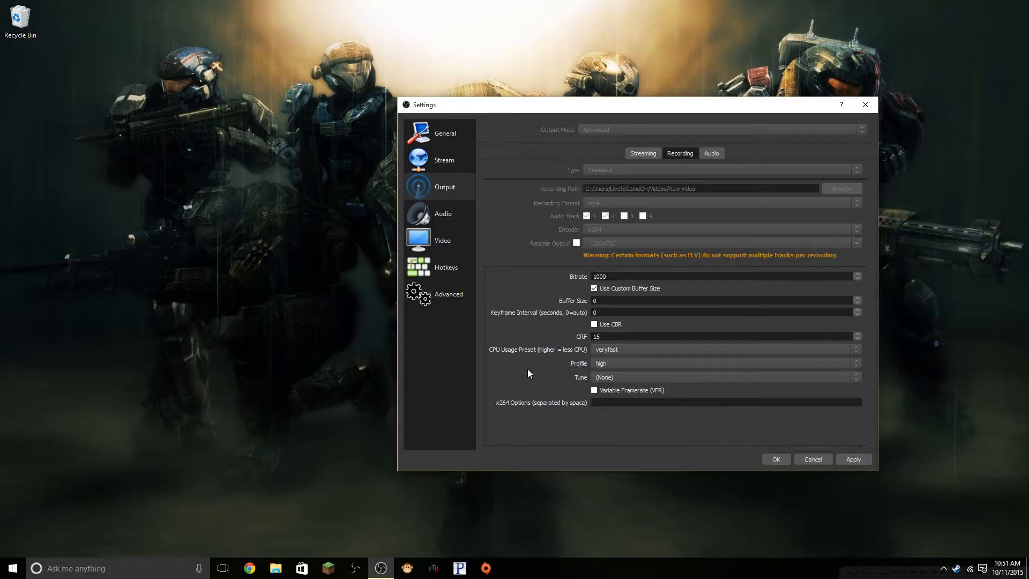
left_click(620, 378)
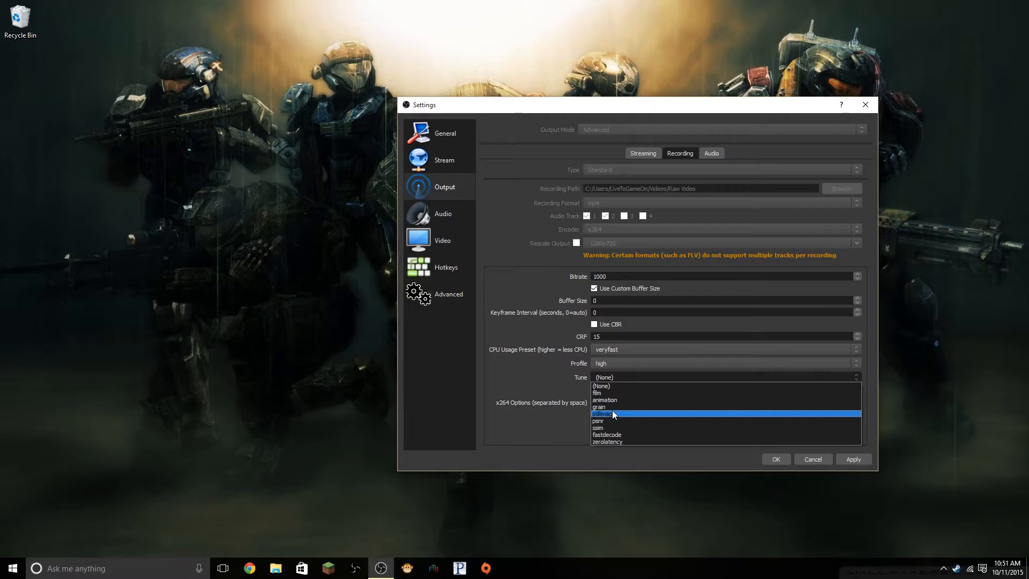
left_click(543, 363)
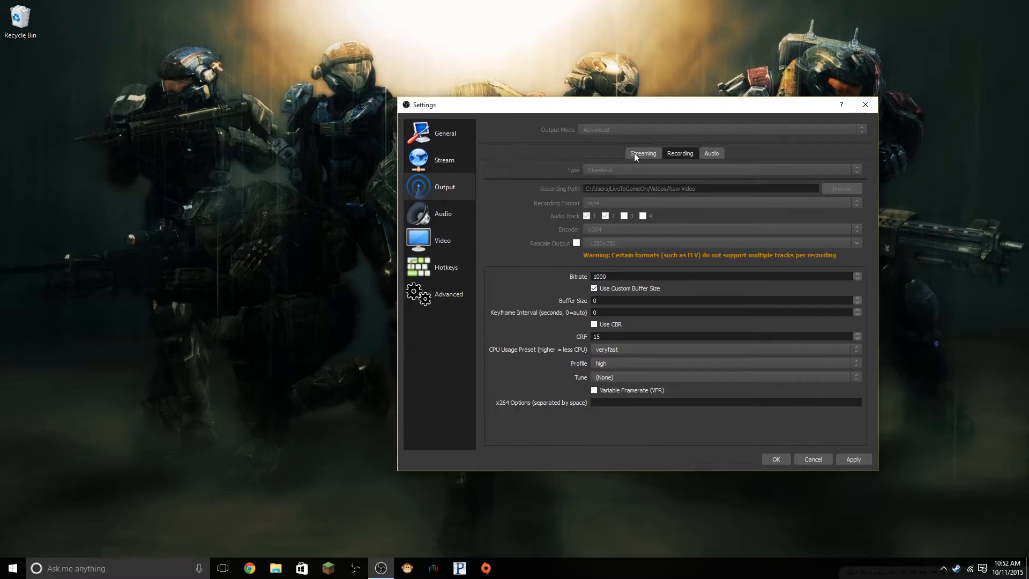
Check the output audio tracks and recording options, and open the audio device settings.
left_click(713, 154)
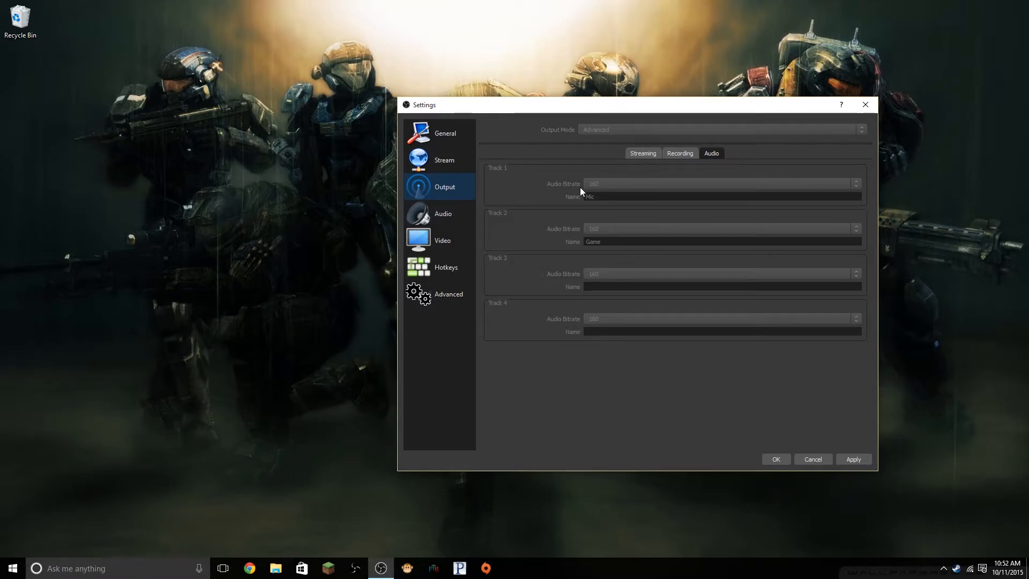
left_click(675, 154)
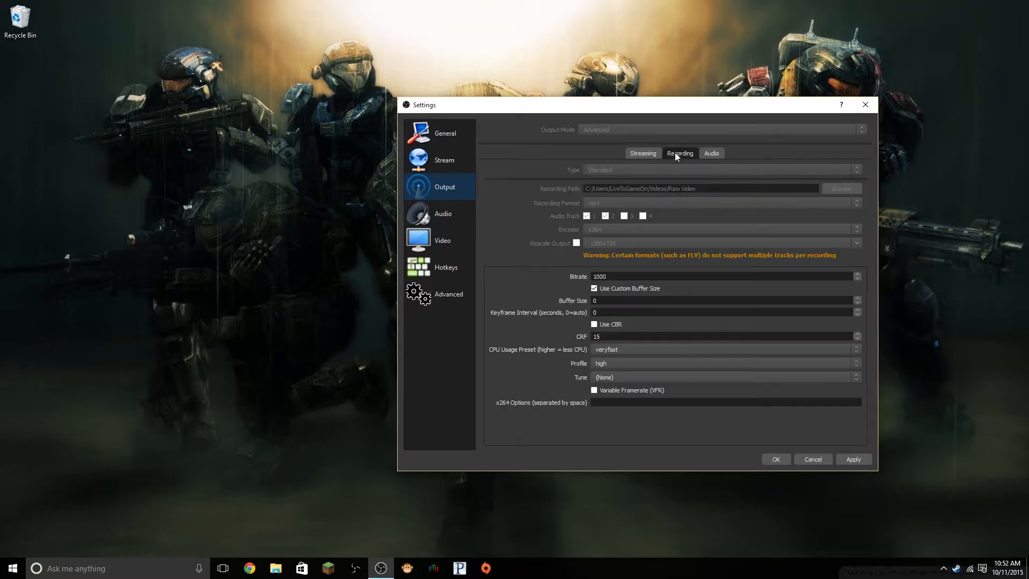
left_click(451, 216)
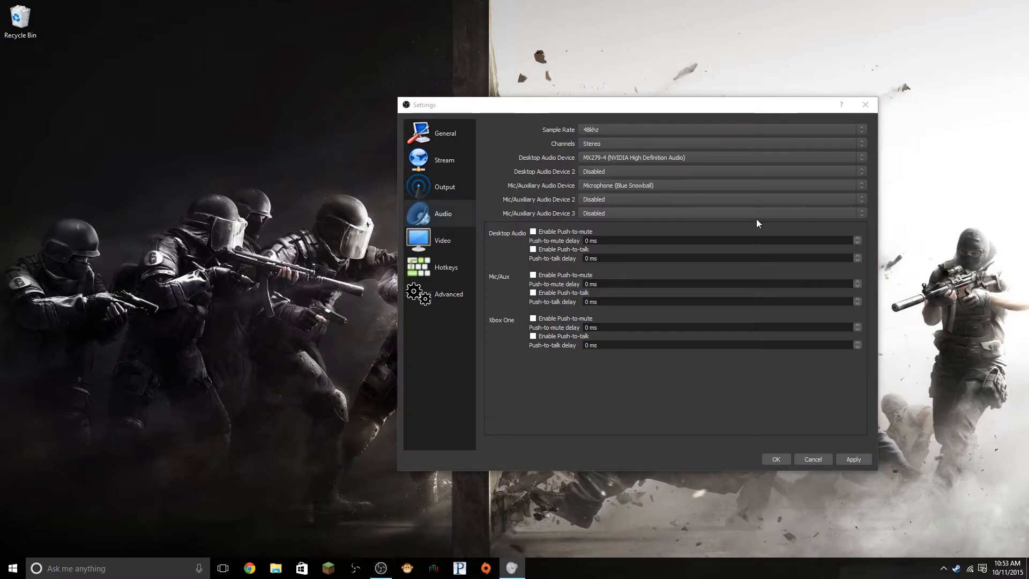
Inspect the default format choices of the MX279-4 playback device in the Windows Sound properties, and close the properties without applying changes.
left_click_drag(1028, 130, 307, 131)
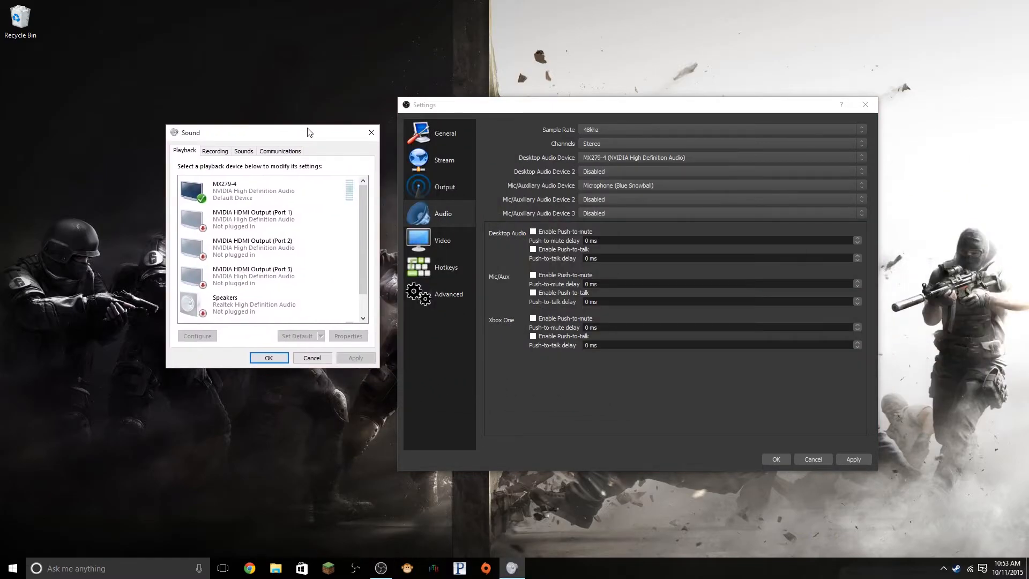
left_click(243, 196)
right_click(243, 196)
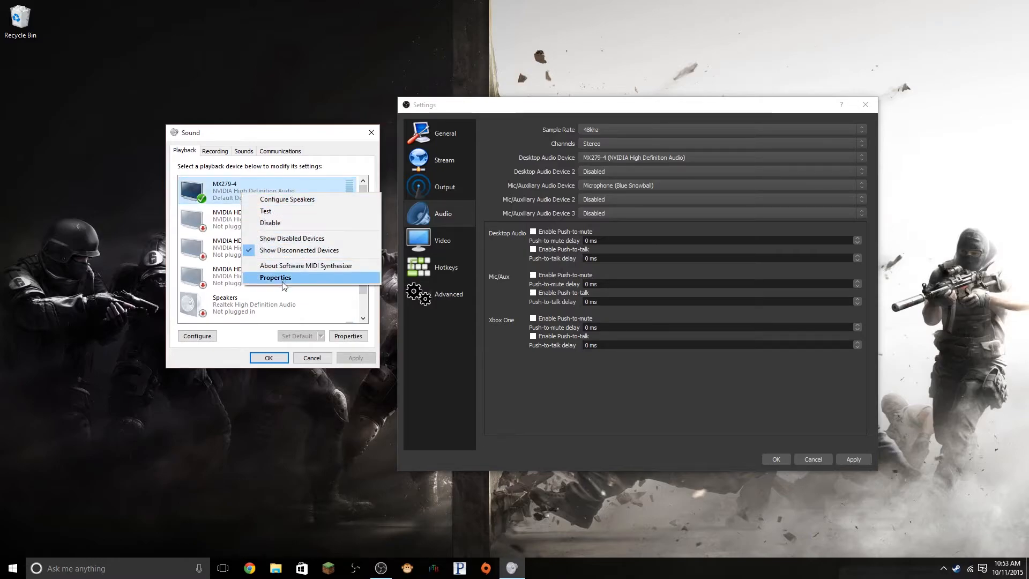
right_click(219, 193)
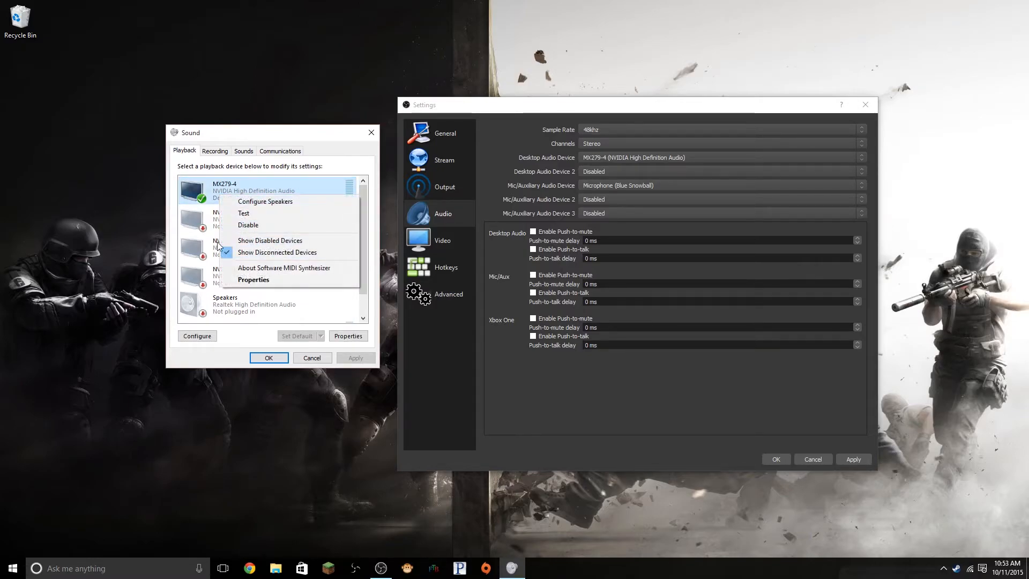
left_click(234, 182)
right_click(256, 191)
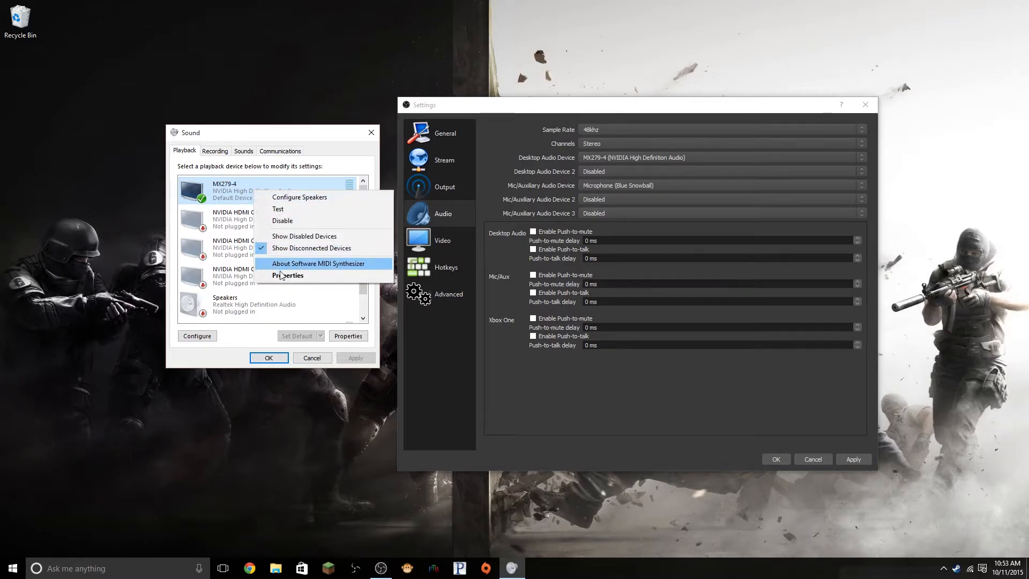
left_click(284, 276)
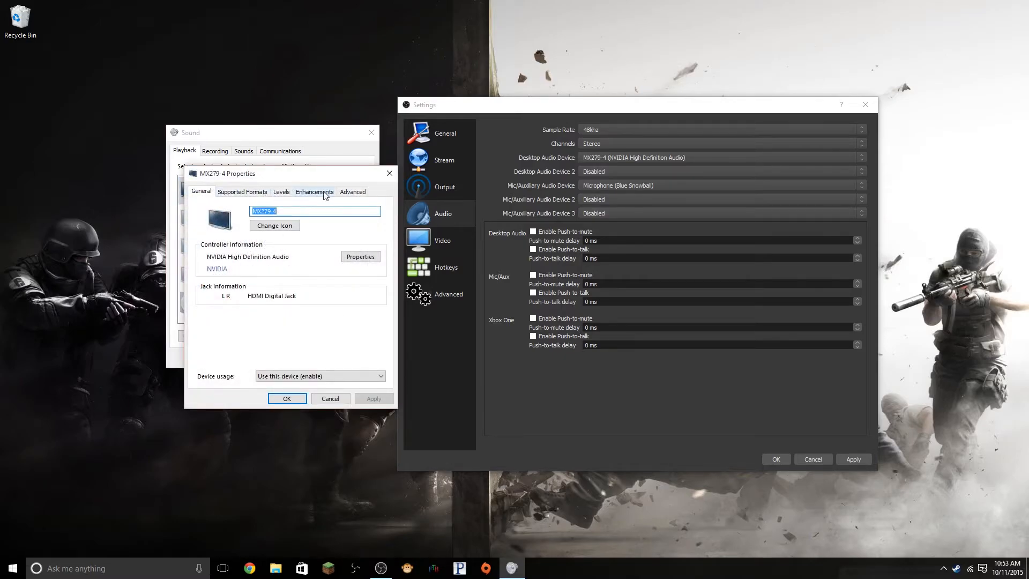
left_click(346, 192)
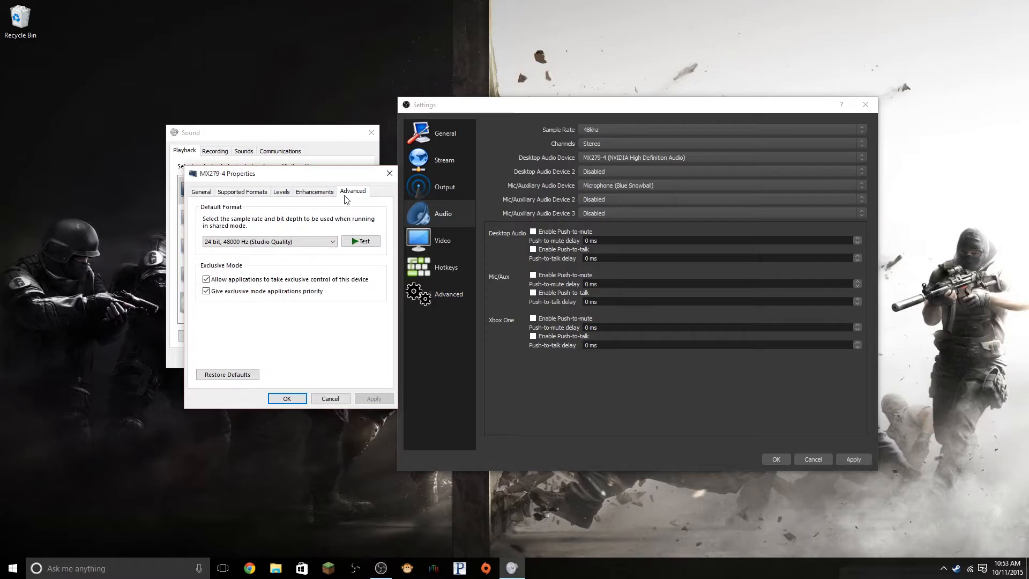
left_click(262, 242)
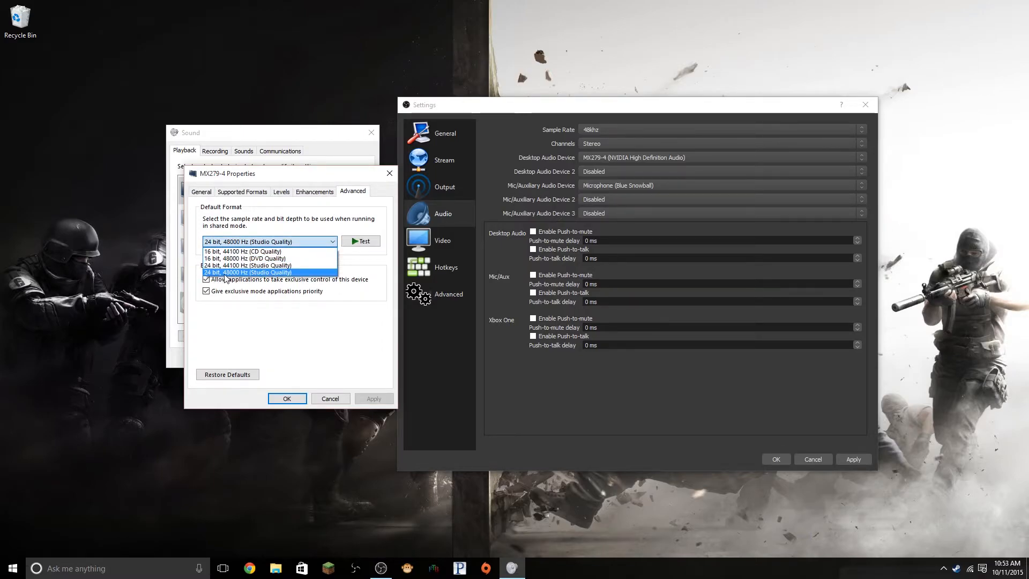
left_click(274, 274)
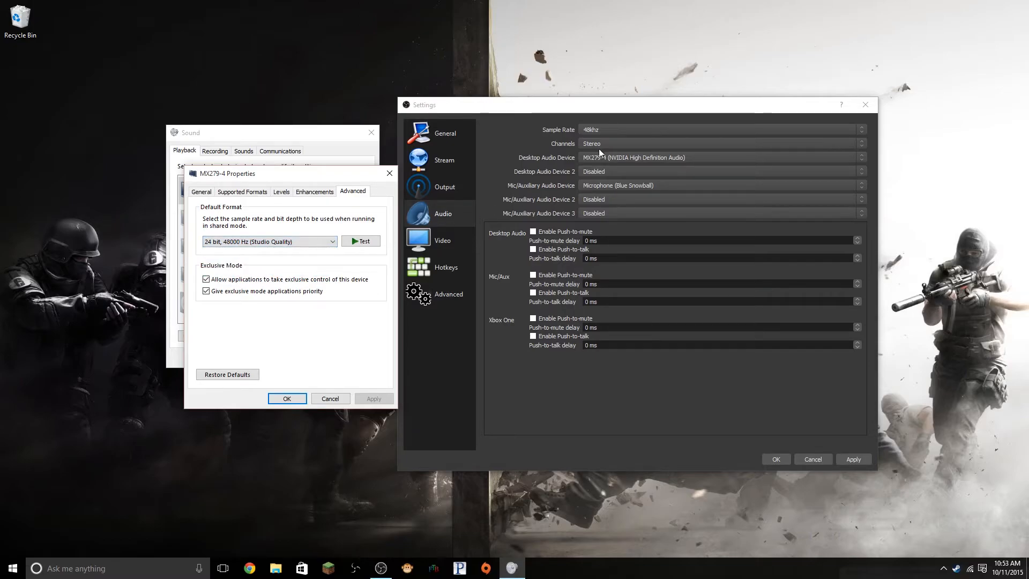
left_click(330, 400)
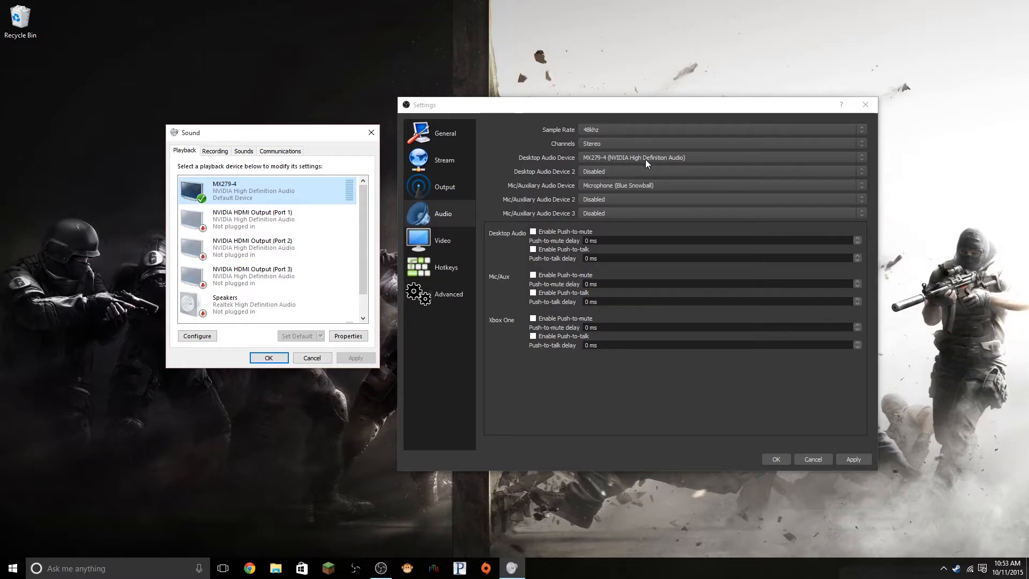
Choose MX279-4 (NVIDIA High Definition Audio) as the desktop audio device and Microphone (Blue Snowball) as the first mic/auxiliary device.
left_click(597, 158)
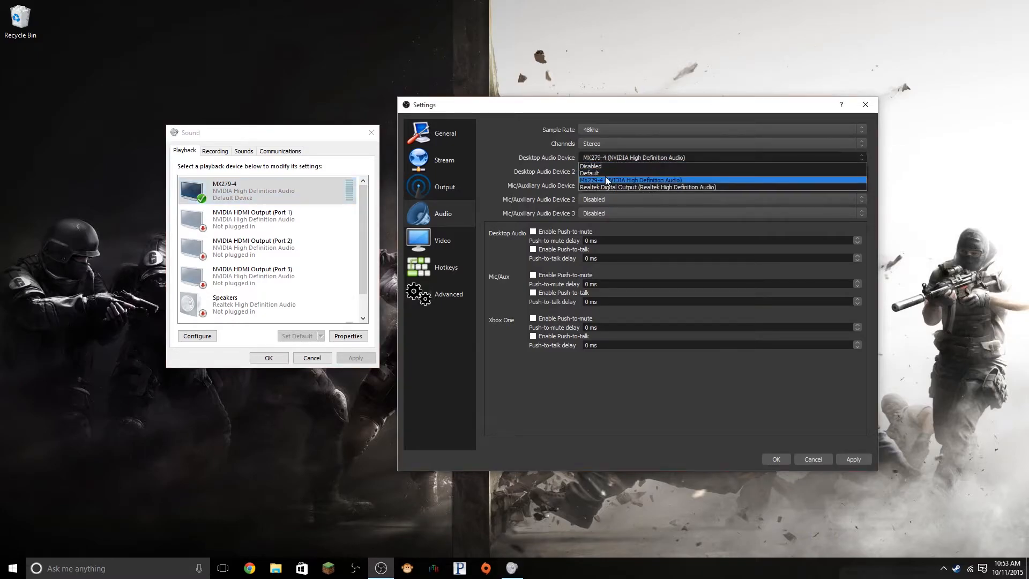
left_click(606, 179)
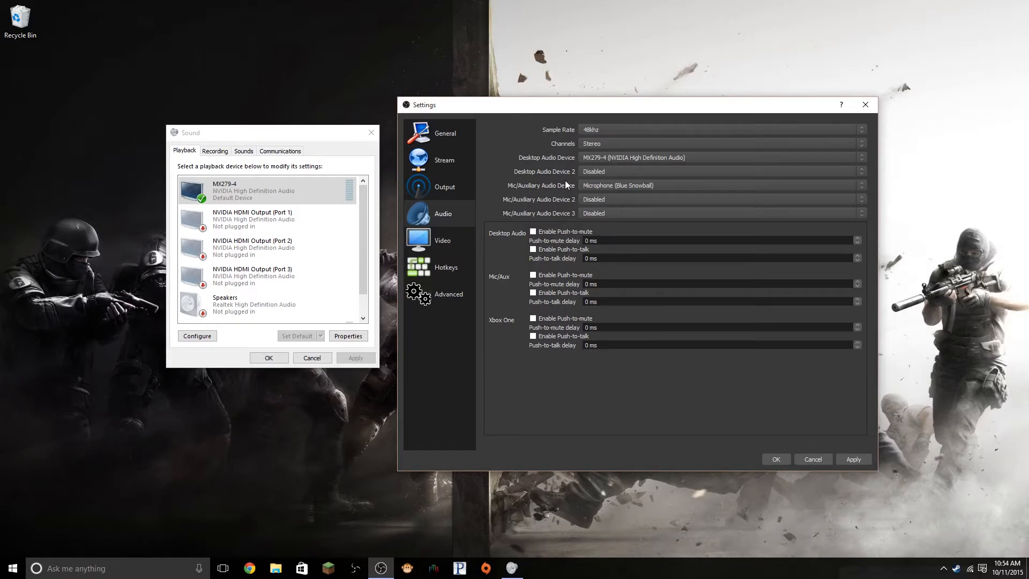
left_click(599, 187)
left_click(611, 208)
Check the Blue Snowball microphone among the Windows recording devices and close the Sound window.
left_click(215, 150)
left_click(239, 198)
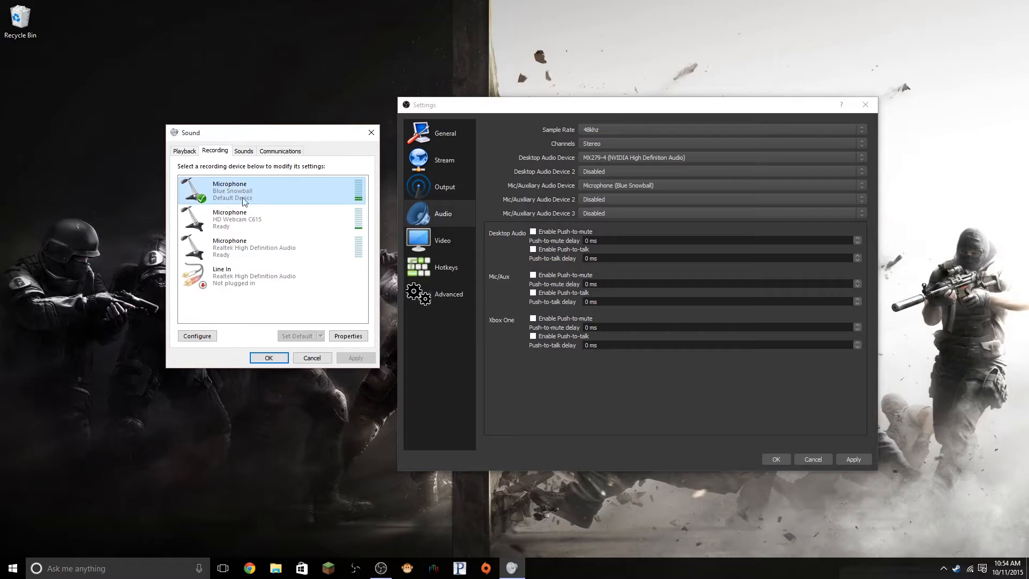
left_click(371, 132)
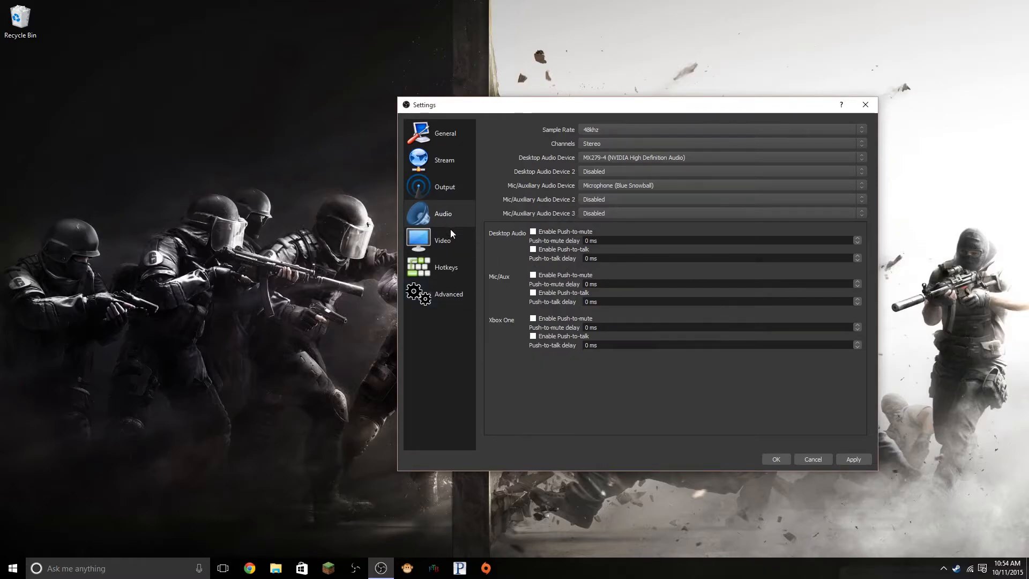
Examine the video settings, the hotkey assignments and the advanced settings.
left_click(451, 242)
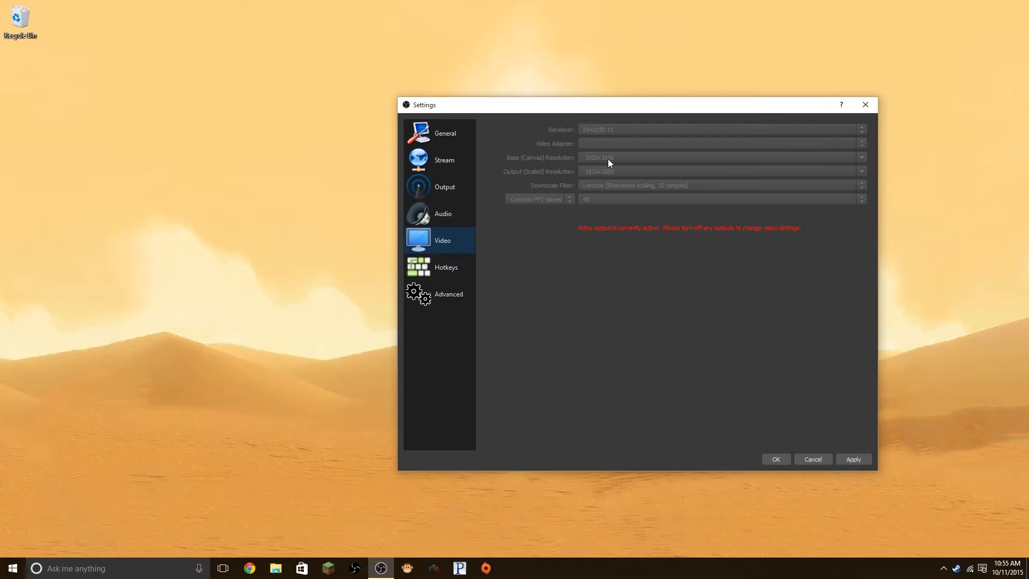
left_click_drag(620, 102, 281, 106)
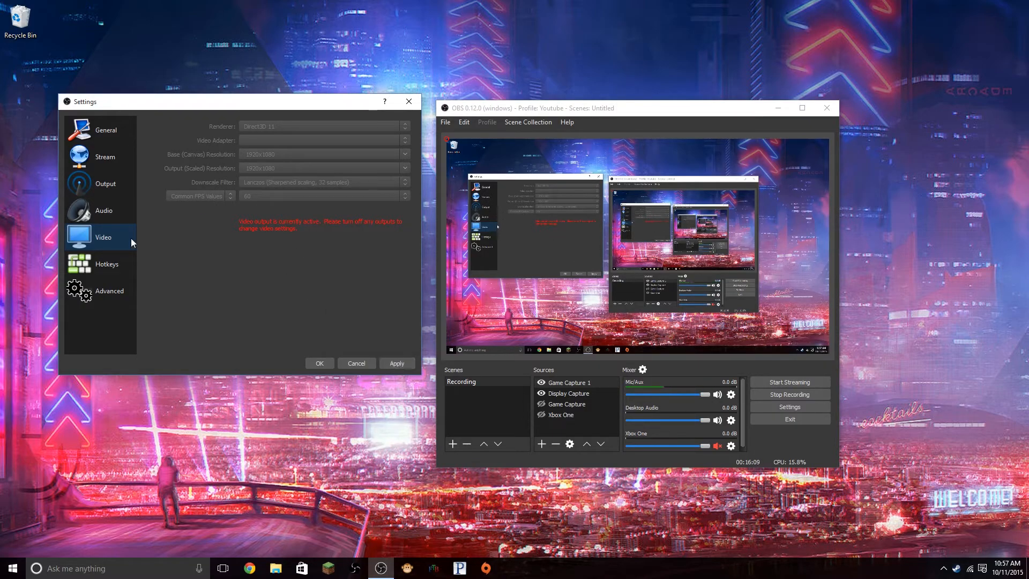
left_click(108, 266)
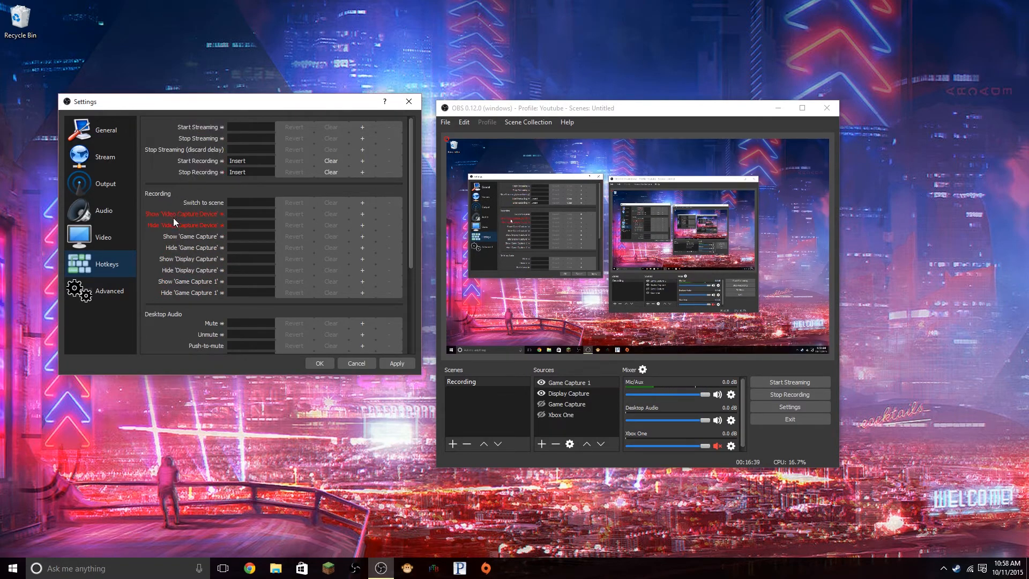
scroll(192, 320, "down", 4)
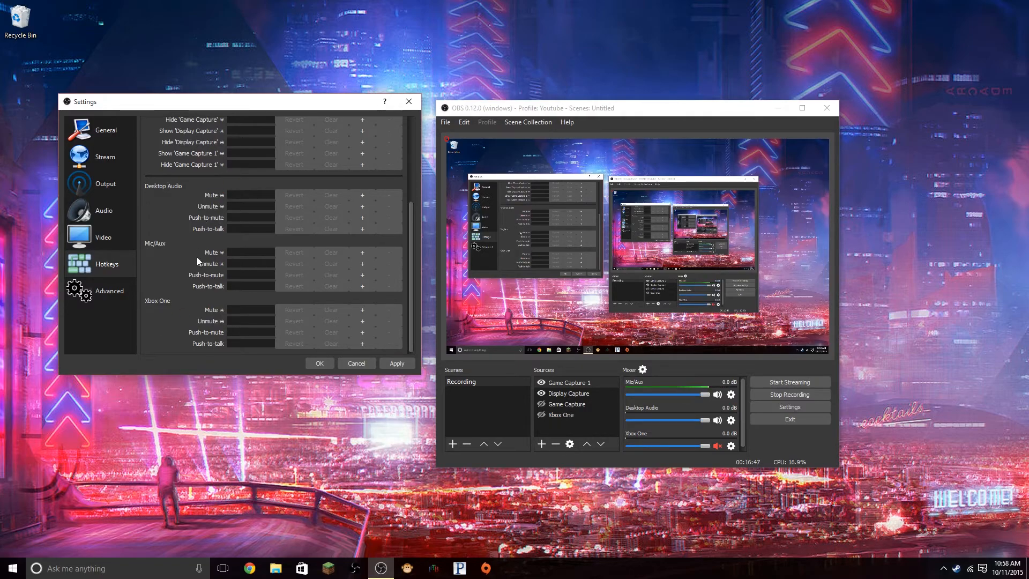
left_click(107, 294)
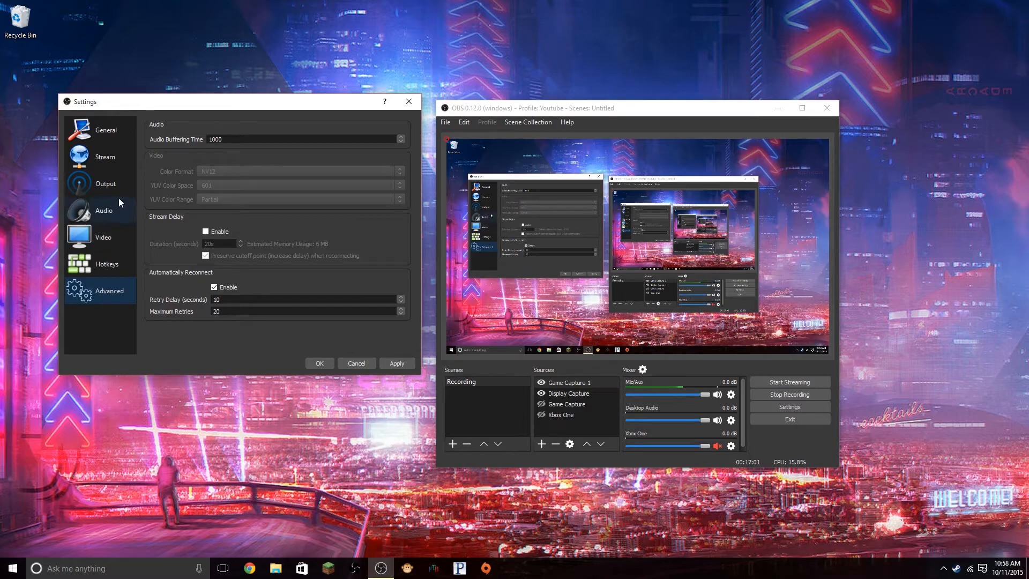
Revisit the general, stream, output and audio settings, and apply and close the settings.
left_click(102, 132)
left_click(101, 157)
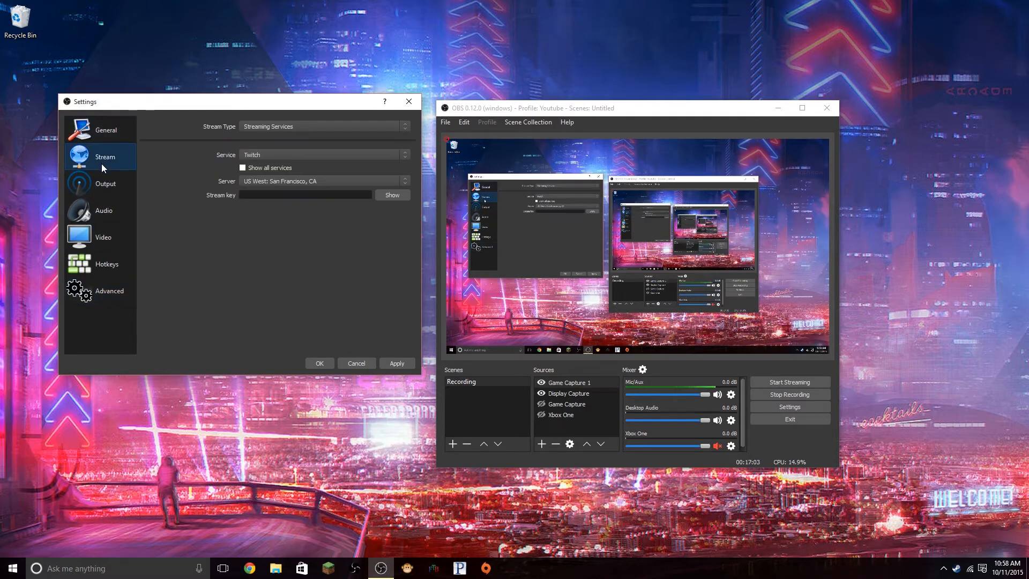
left_click(108, 191)
left_click(107, 207)
left_click(391, 362)
left_click(321, 364)
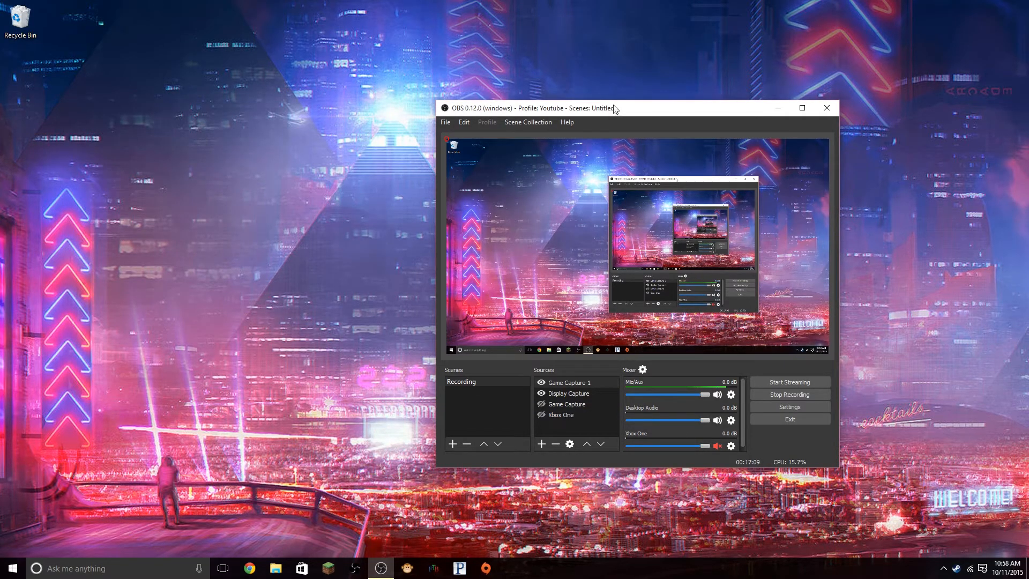
Examine the volume, panning, sync offset and track columns for all sources in the advanced audio properties, and close the dialog.
left_click_drag(619, 110, 503, 83)
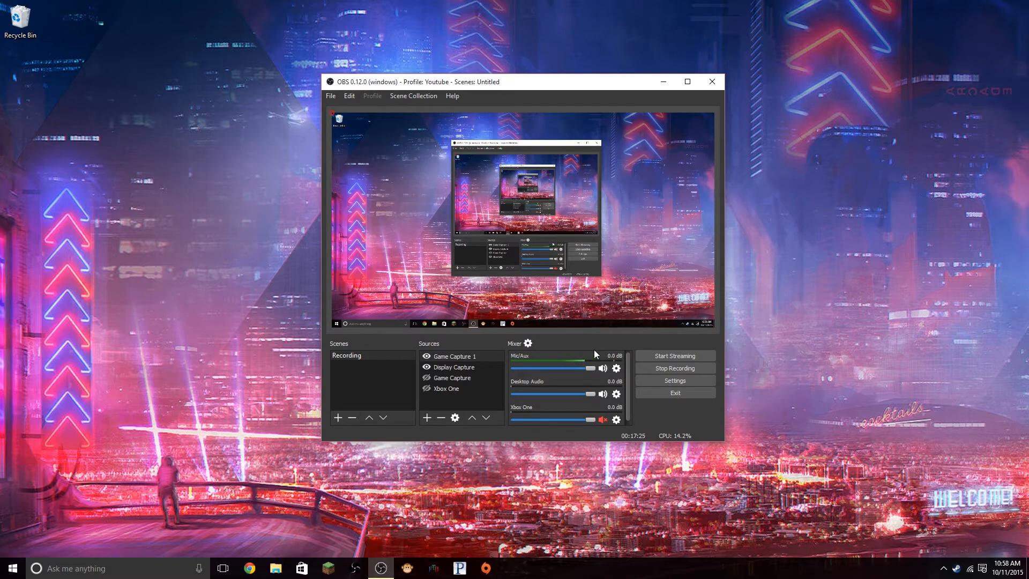
left_click(526, 344)
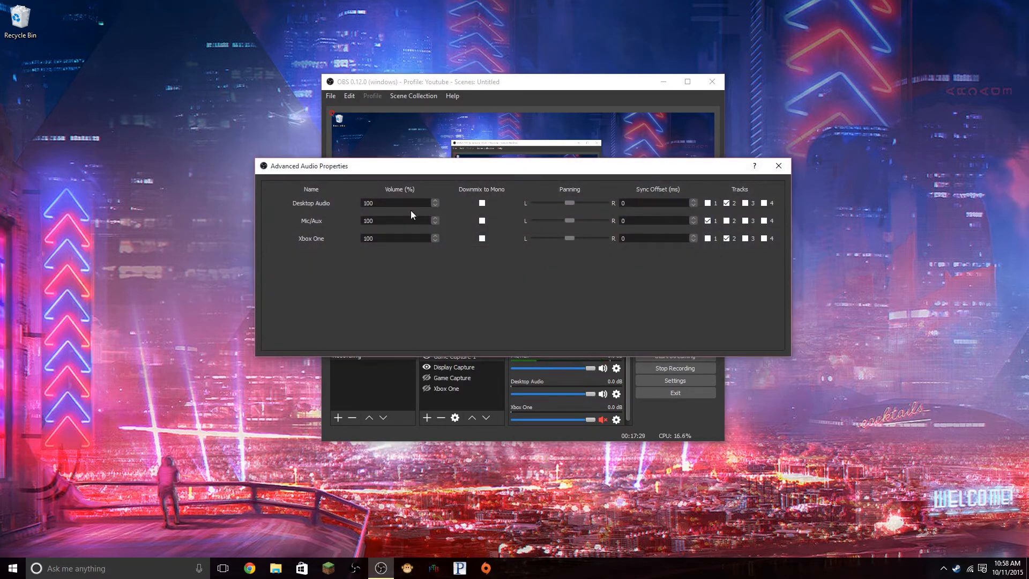
left_click(778, 166)
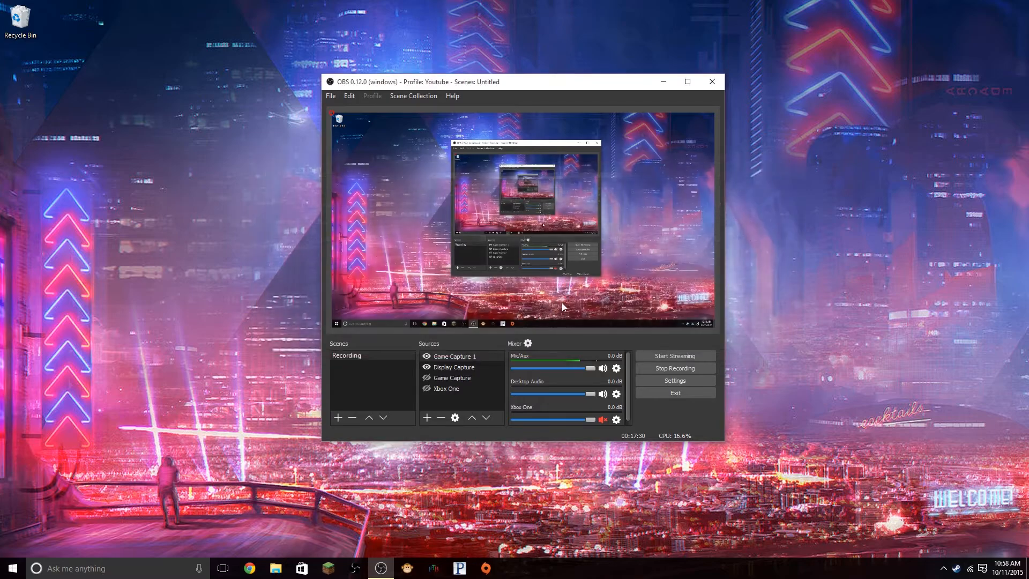
left_click(526, 344)
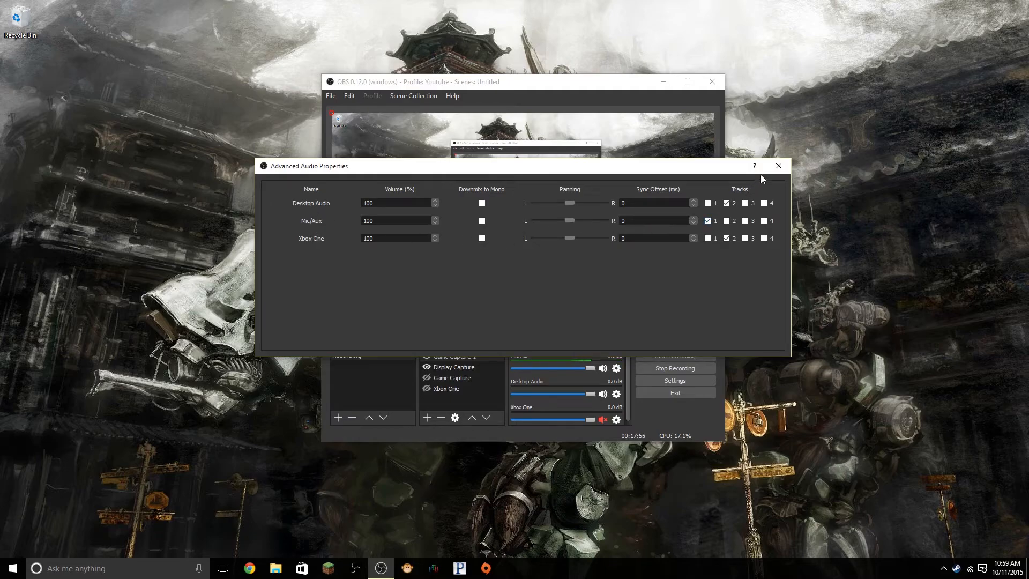
left_click(778, 165)
Examine the audio device settings and the audio track names in the output settings, and close the settings.
left_click(643, 379)
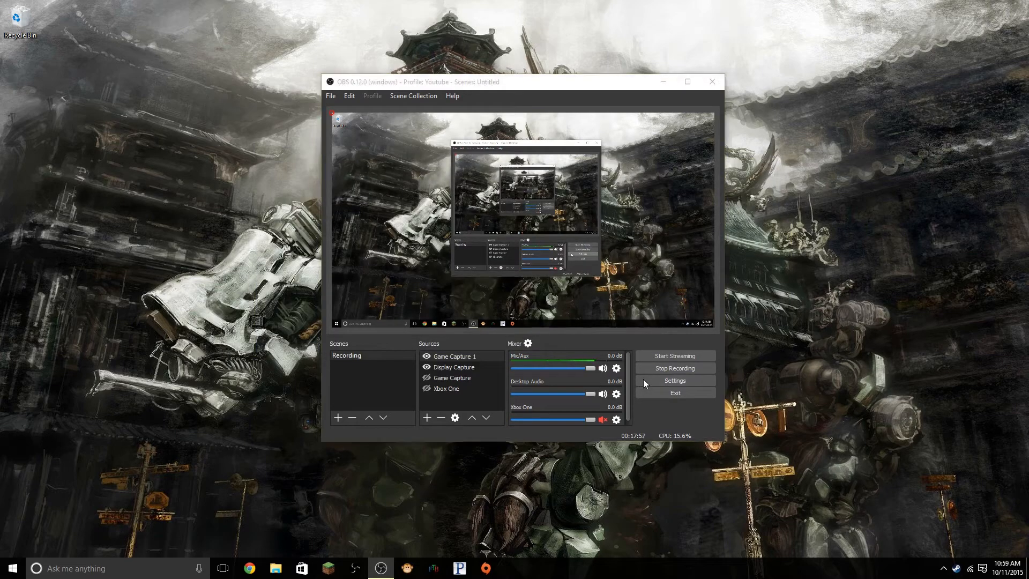
left_click(336, 188)
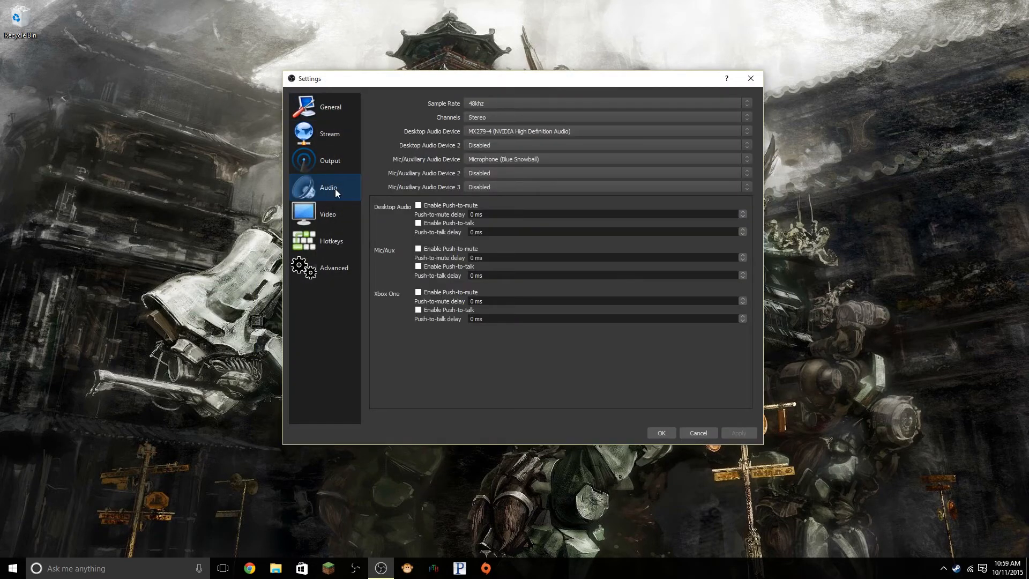
left_click(336, 159)
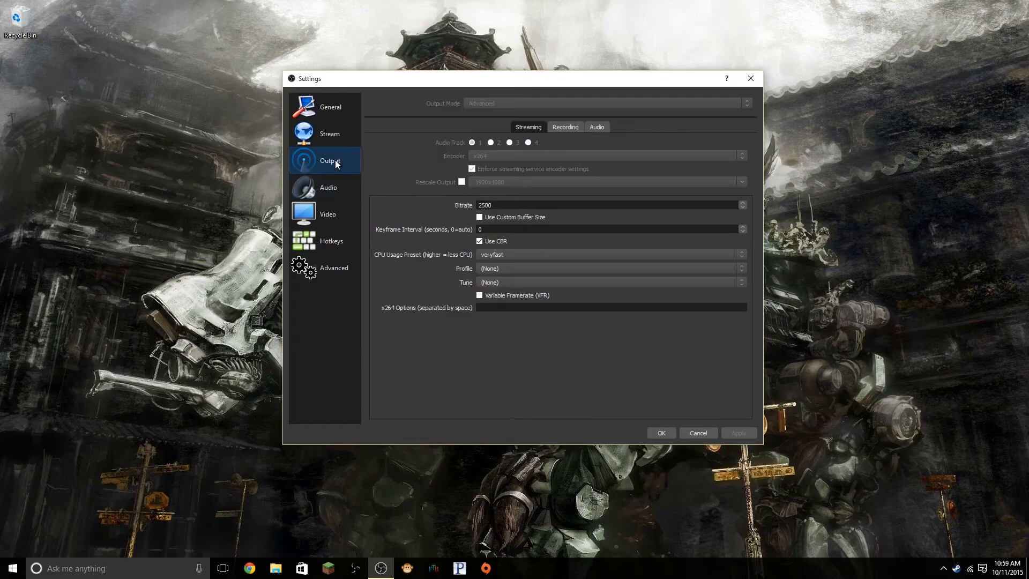
left_click(592, 130)
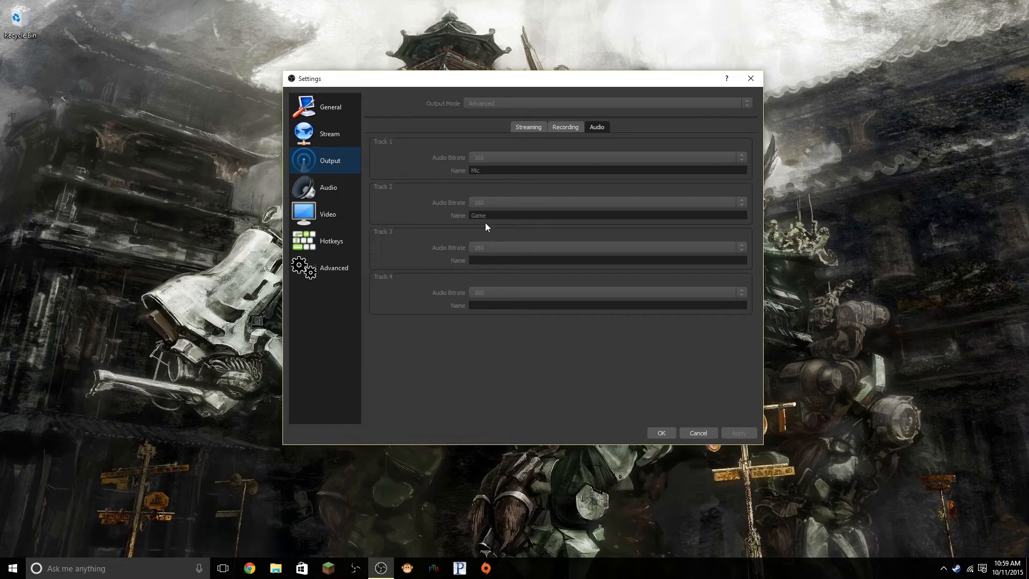
left_click(751, 78)
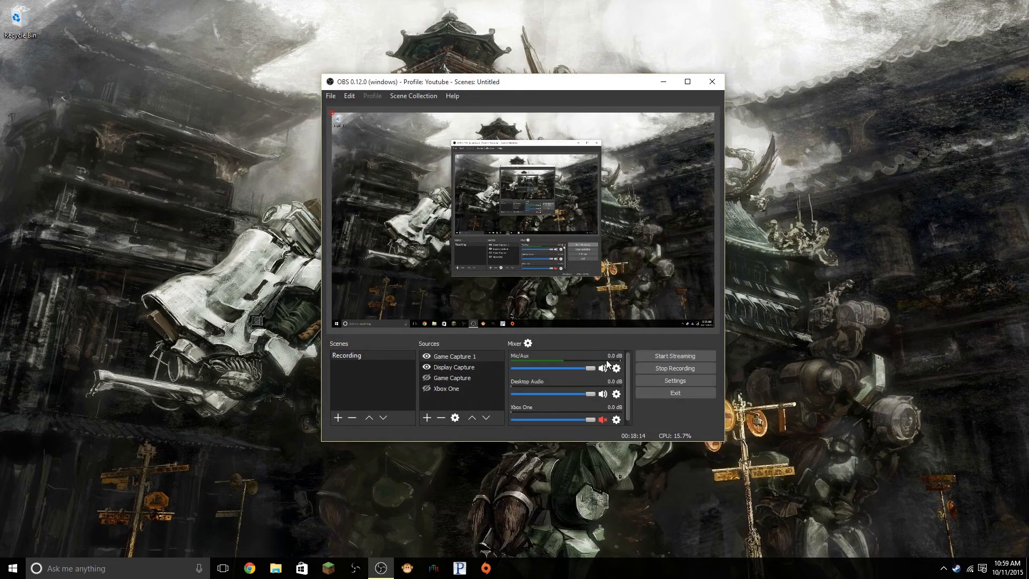
Check the mixer's track assignments, switching track 1 of Mic/Aux off and on again, and close the advanced audio properties.
left_click(530, 342)
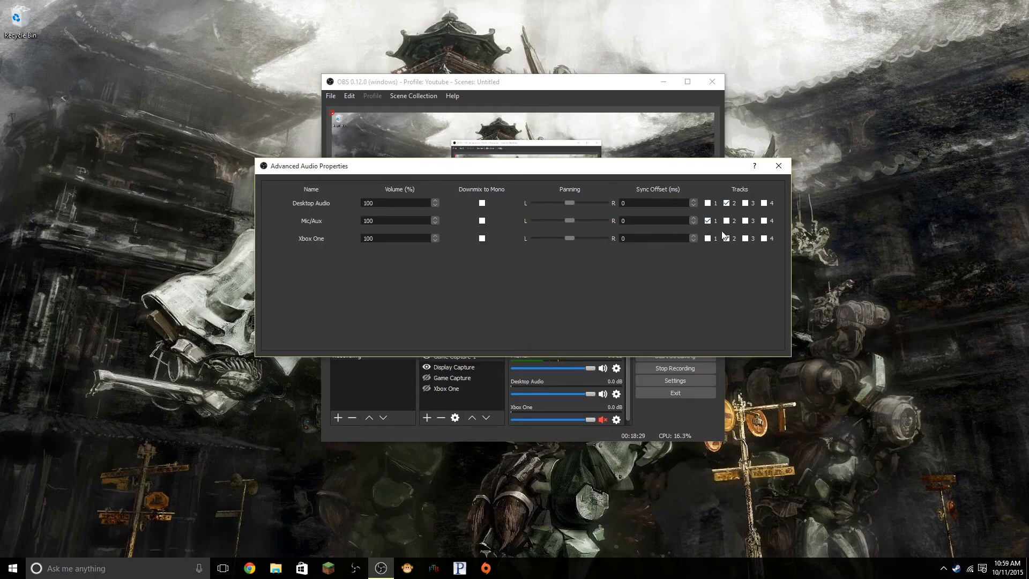
left_click(708, 221)
left_click(707, 221)
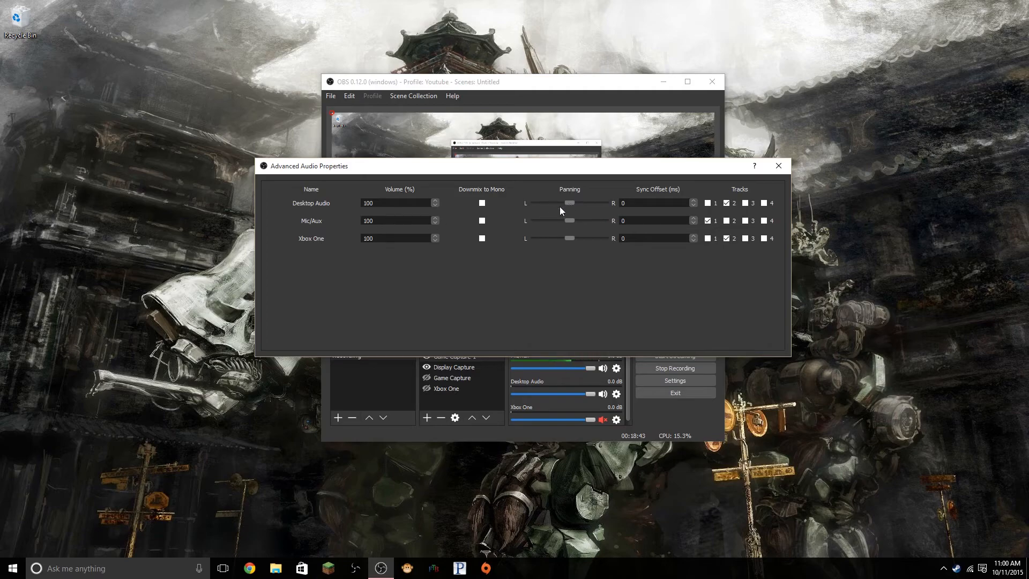
left_click(779, 166)
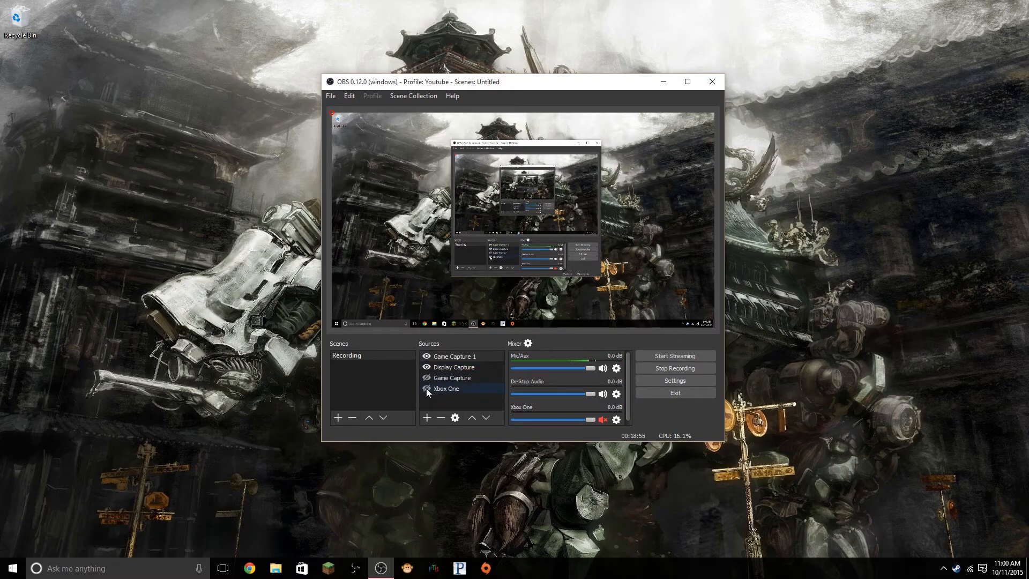
left_click(450, 390)
right_click(450, 390)
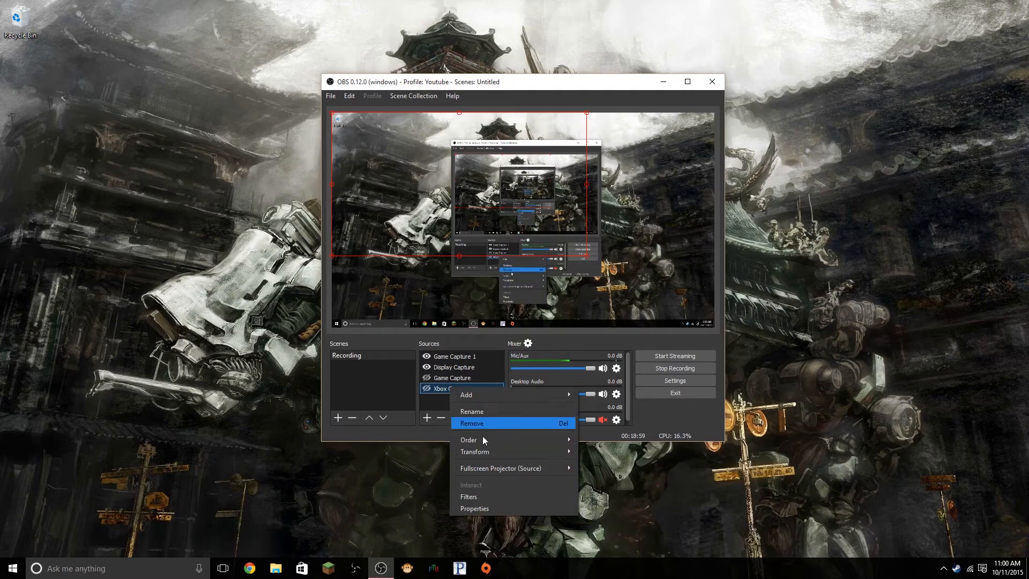
left_click(440, 392)
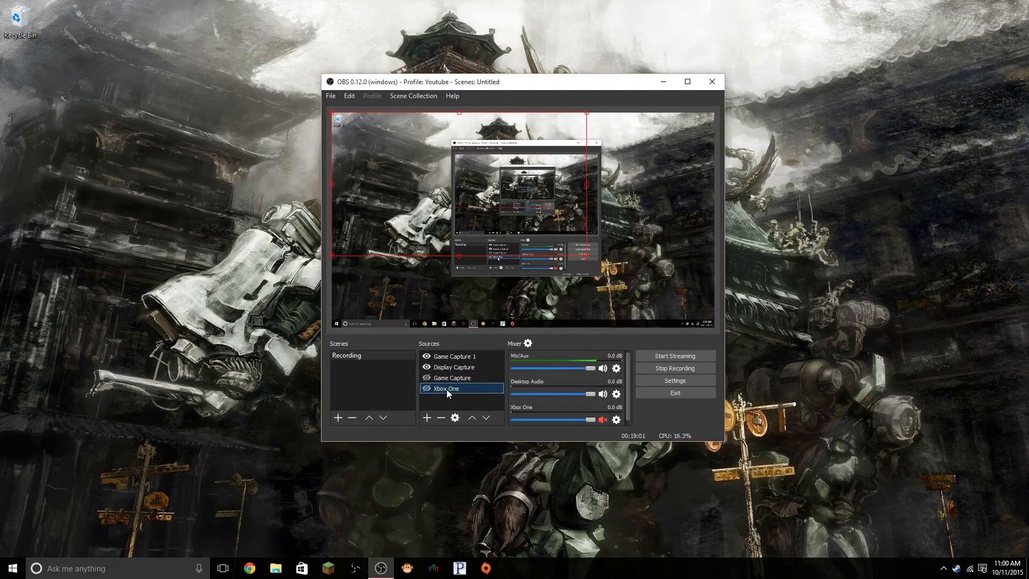
double_click(454, 389)
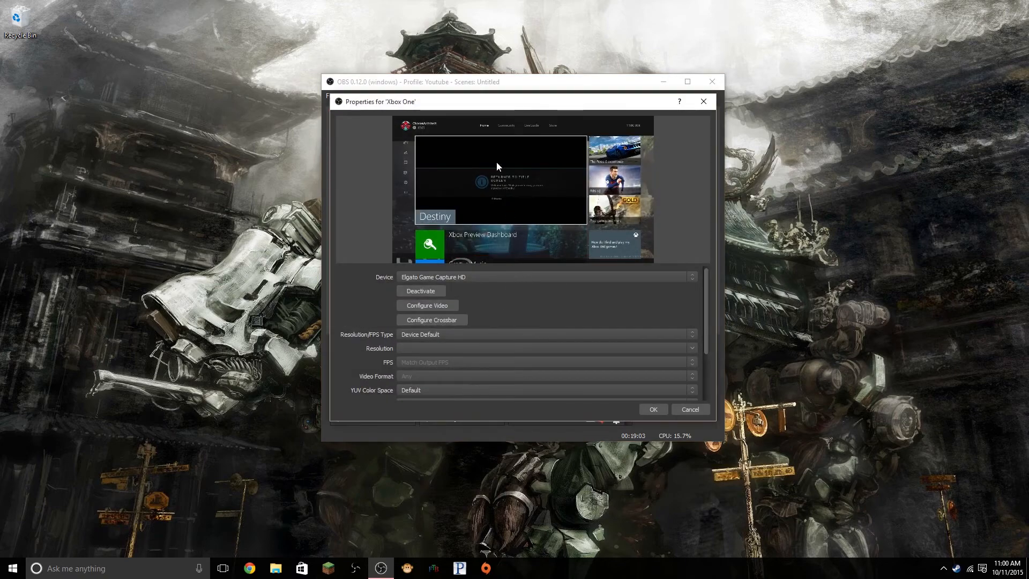
scroll(482, 339, "down", 1)
scroll(481, 339, "down", 1)
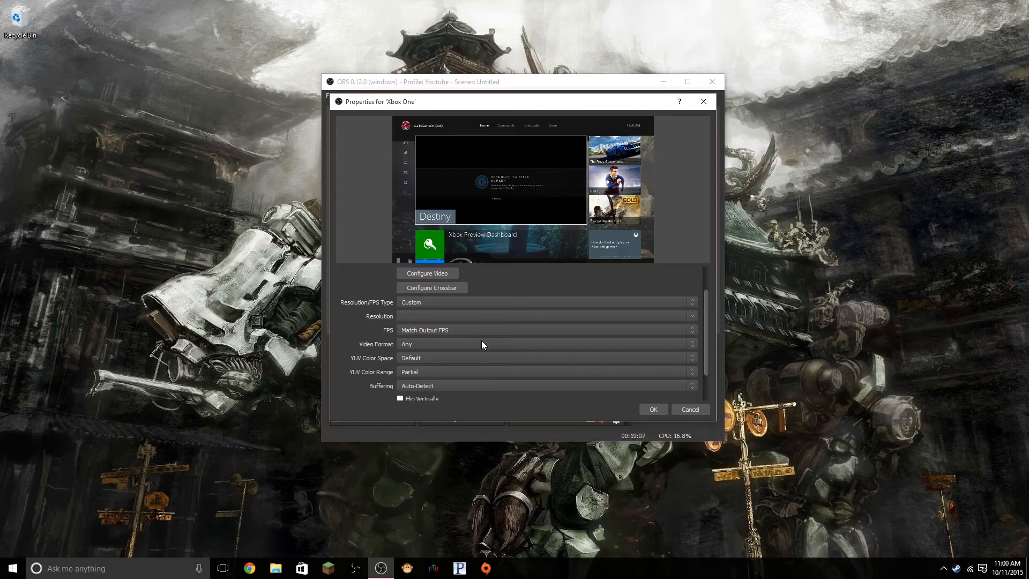
left_click(440, 275)
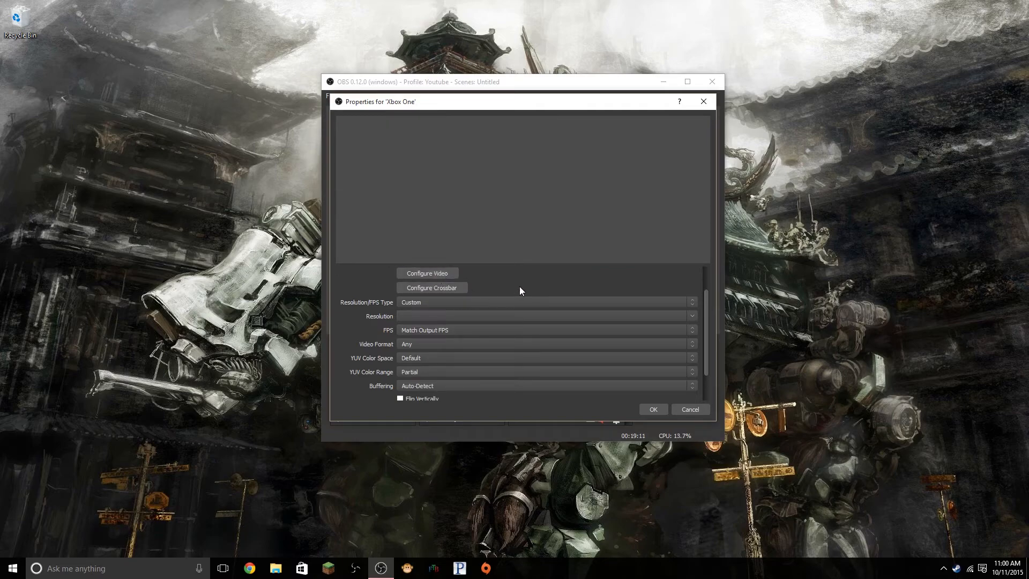
left_click_drag(562, 103, 797, 115)
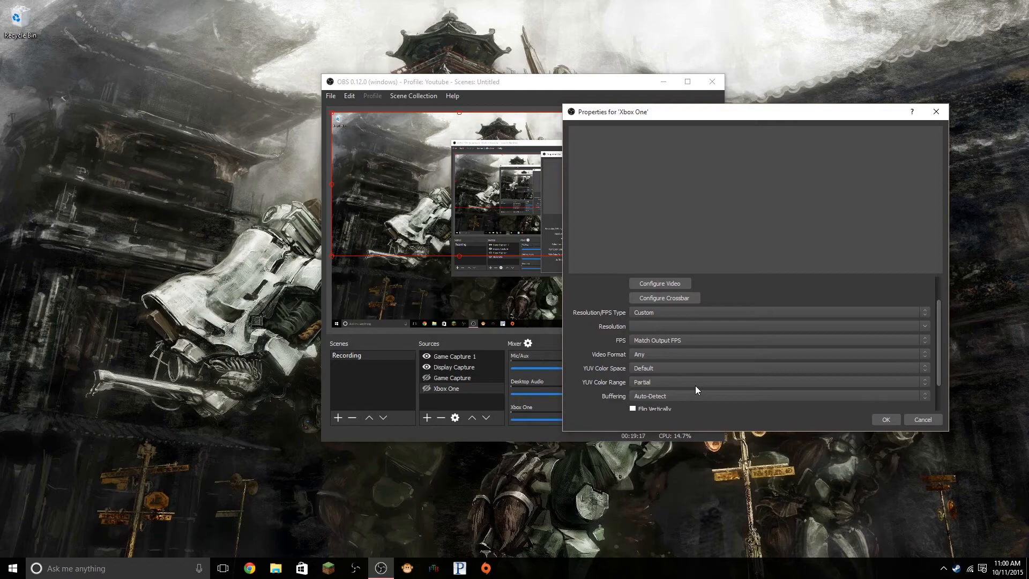
left_click(929, 422)
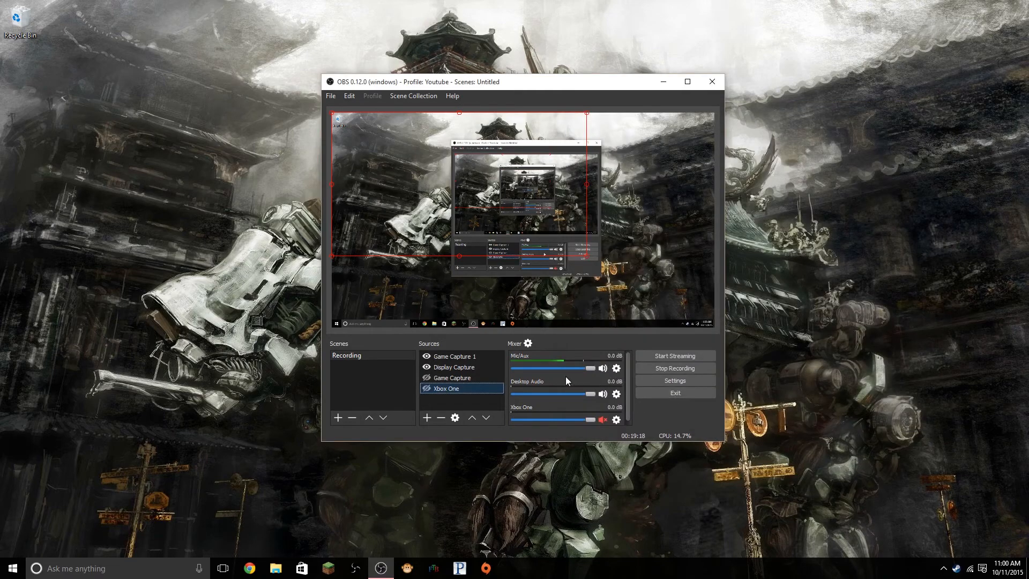
double_click(459, 389)
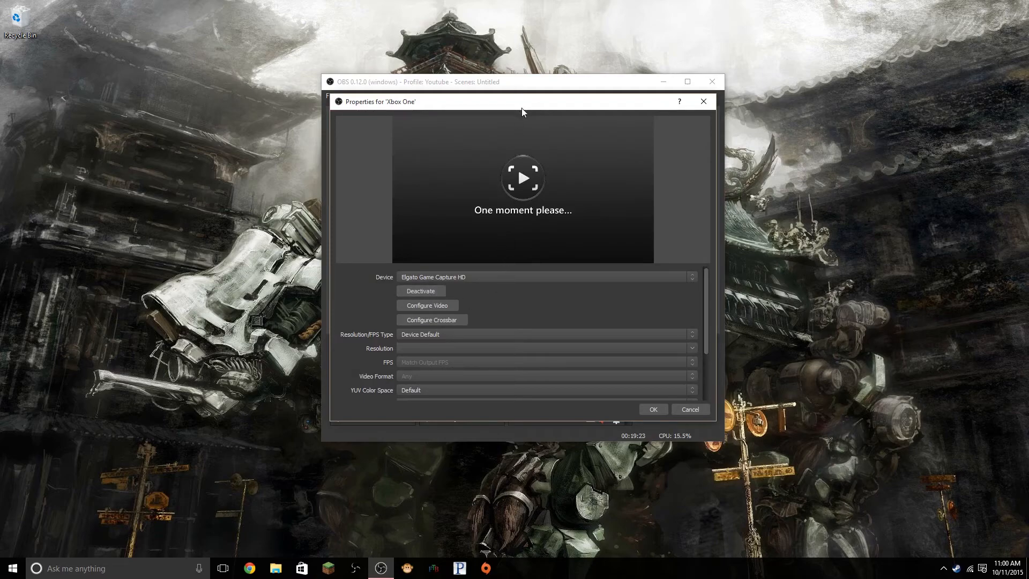
left_click_drag(524, 108, 702, 153)
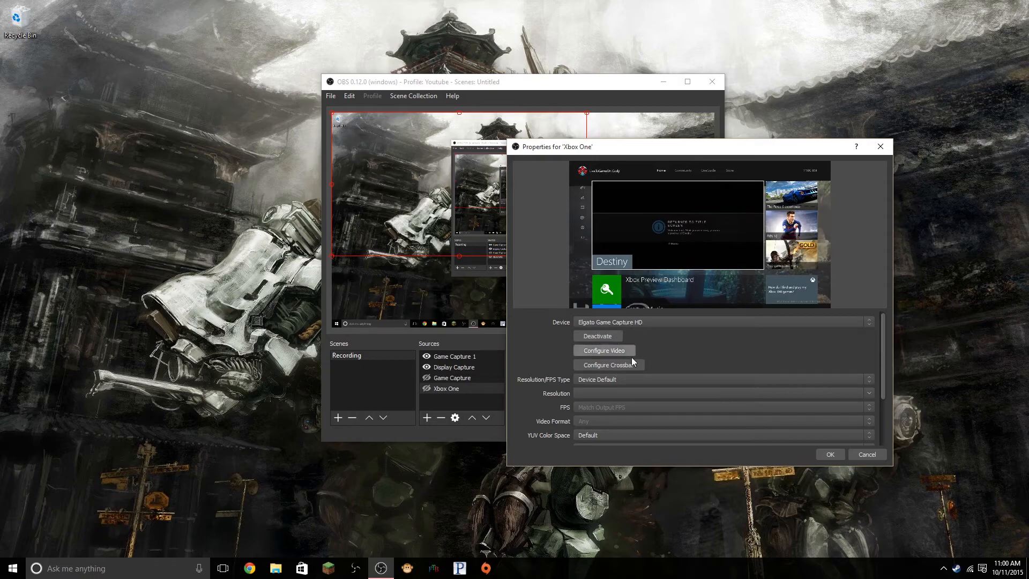
scroll(701, 354, "down", 2)
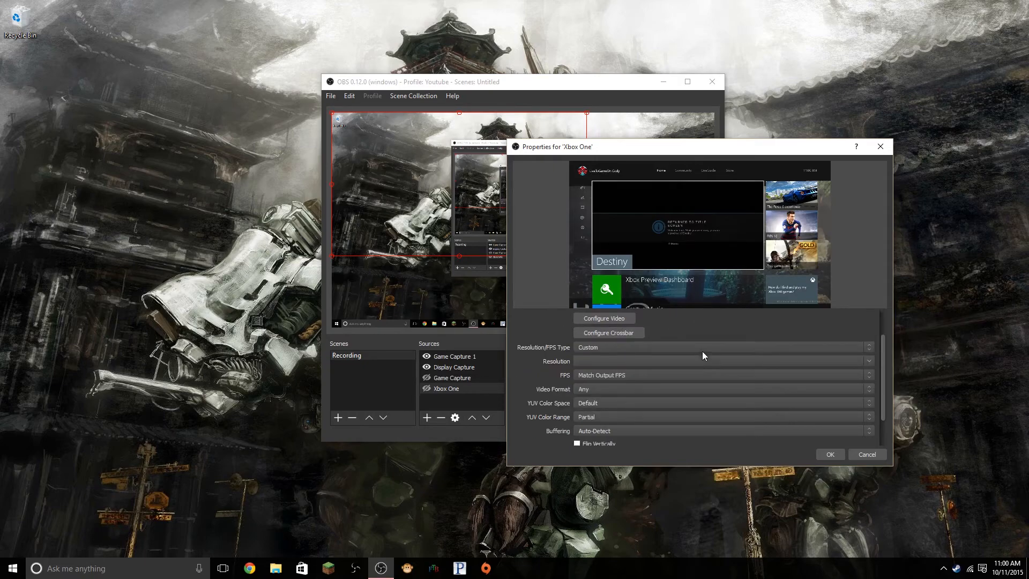
left_click(629, 348)
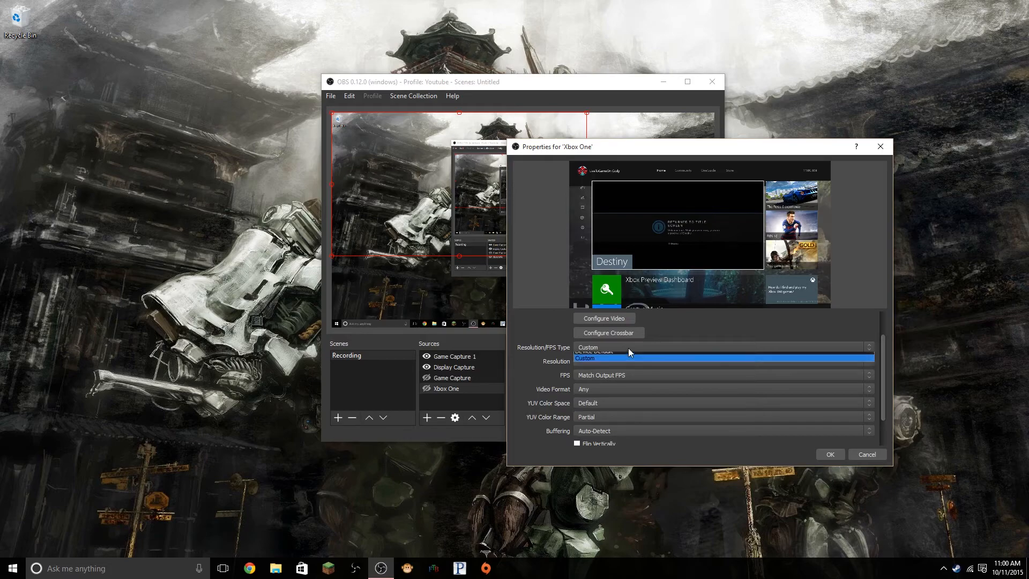
left_click(628, 347)
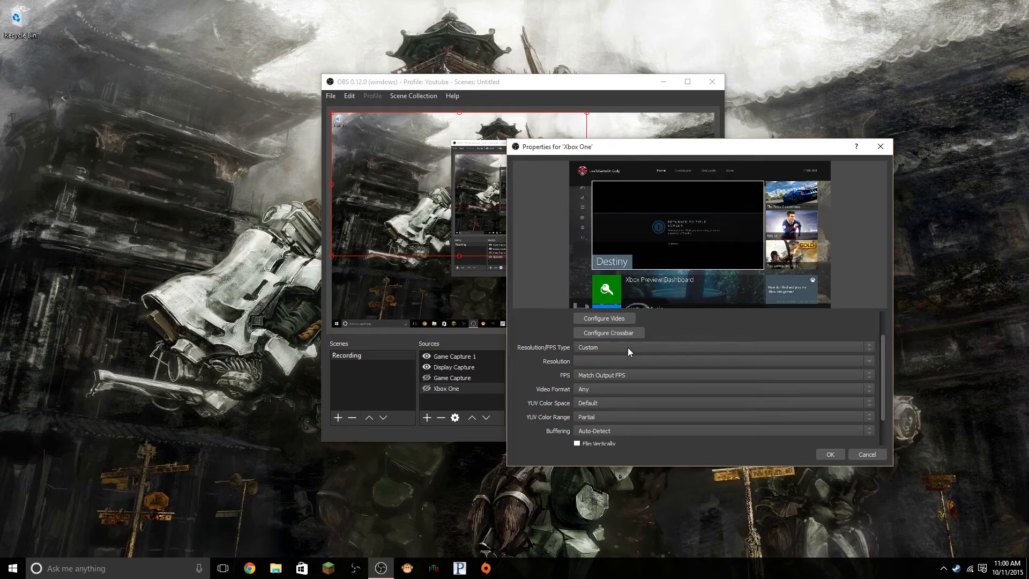
left_click(625, 374)
left_click(626, 374)
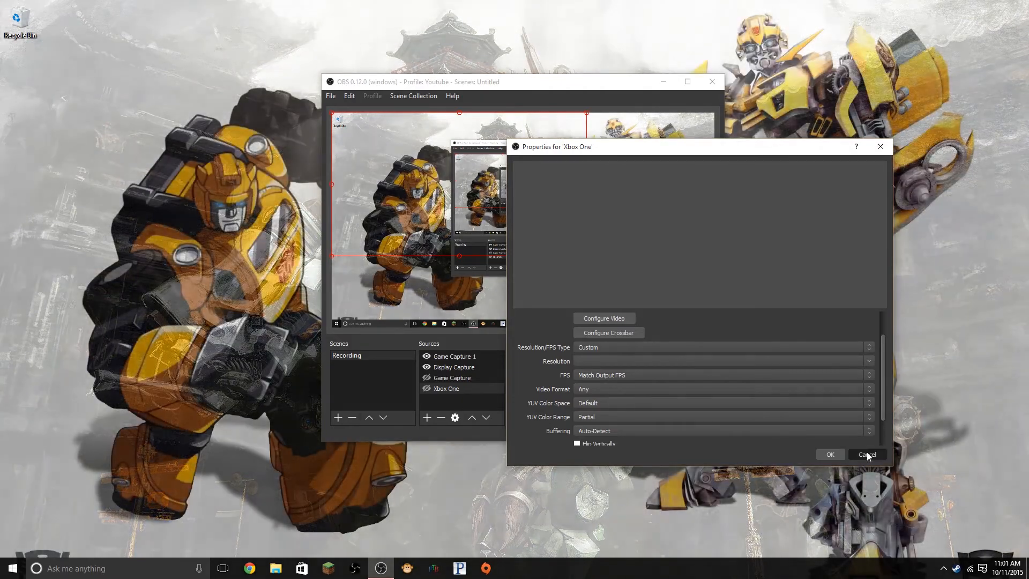
left_click(867, 453)
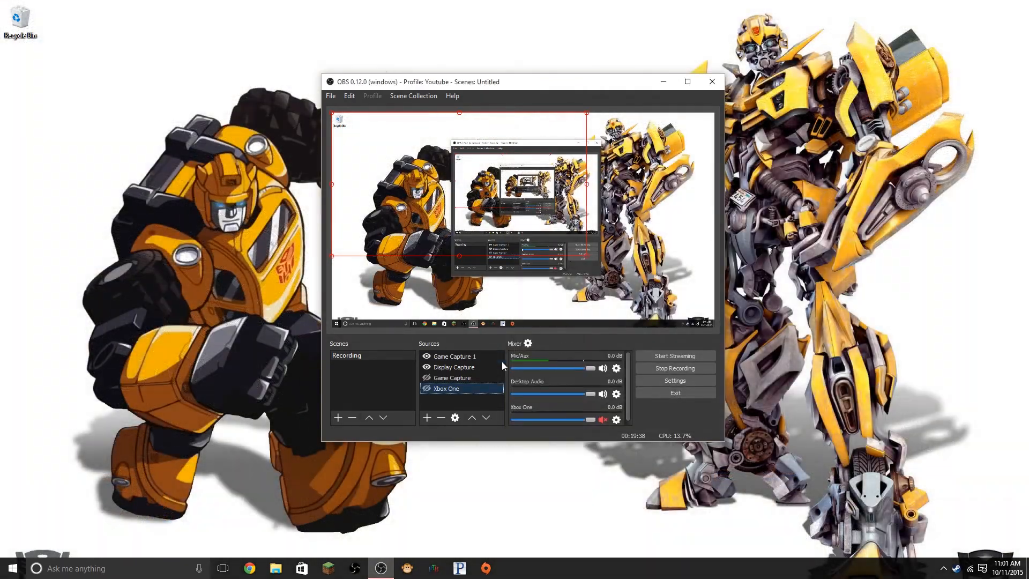
Examine the Xbox One source's video format, buffering and audio output properties, and accept the dialog.
double_click(460, 389)
scroll(362, 333, "down", 2)
scroll(363, 334, "up", 1)
scroll(362, 334, "down", 1)
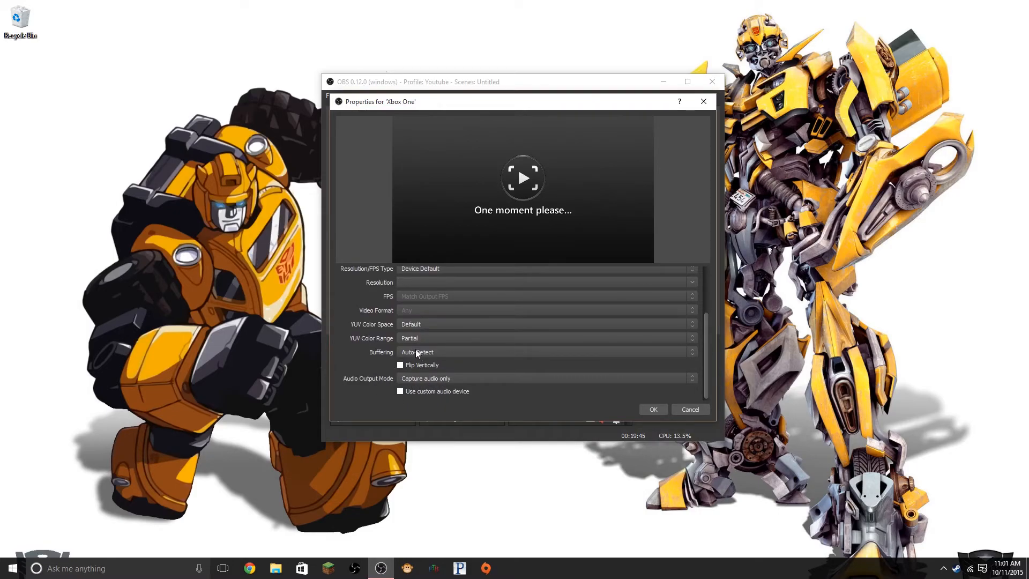
left_click(646, 409)
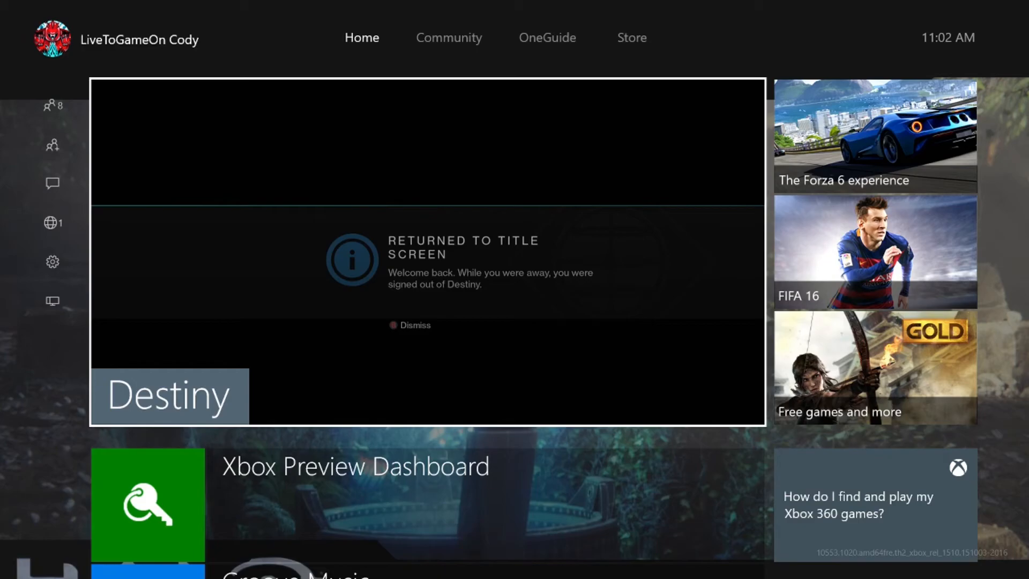
Browse the captured Xbox One home screen down through the game and app tiles and back to the top.
key("Up")
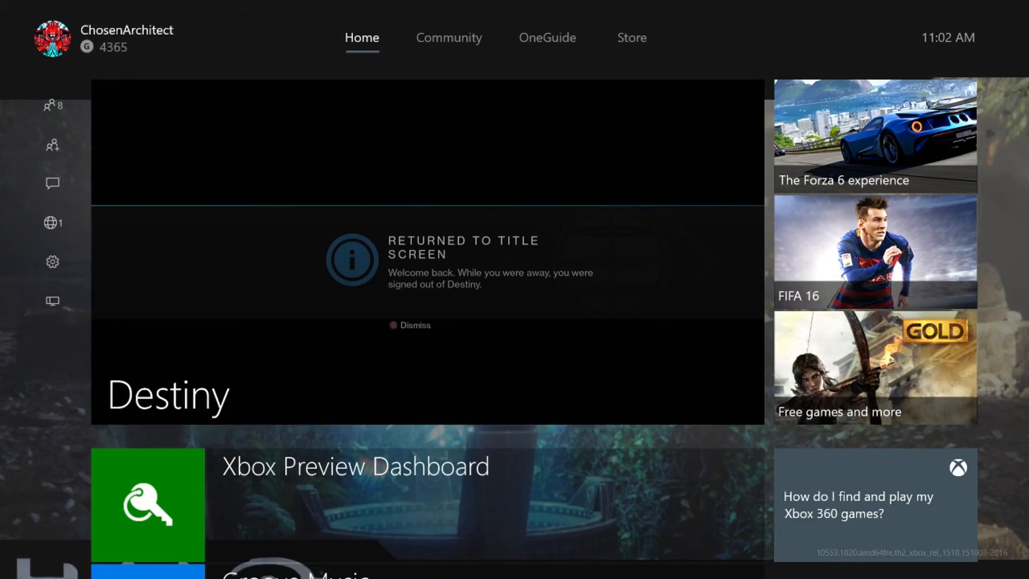
key("Right")
key("Left")
key("Down")
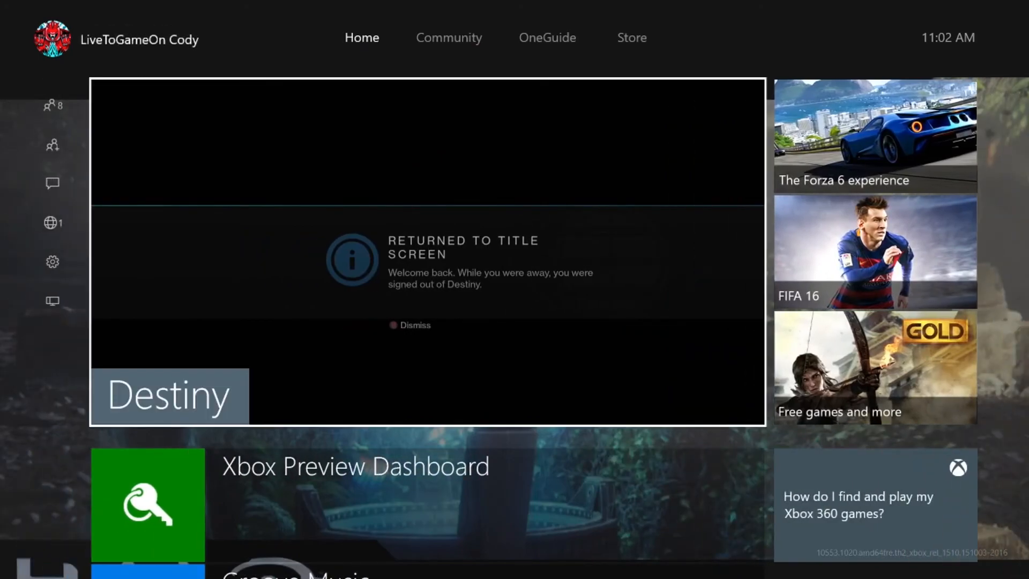
key("Down")
key("Down")
key("Down")
key("Down")
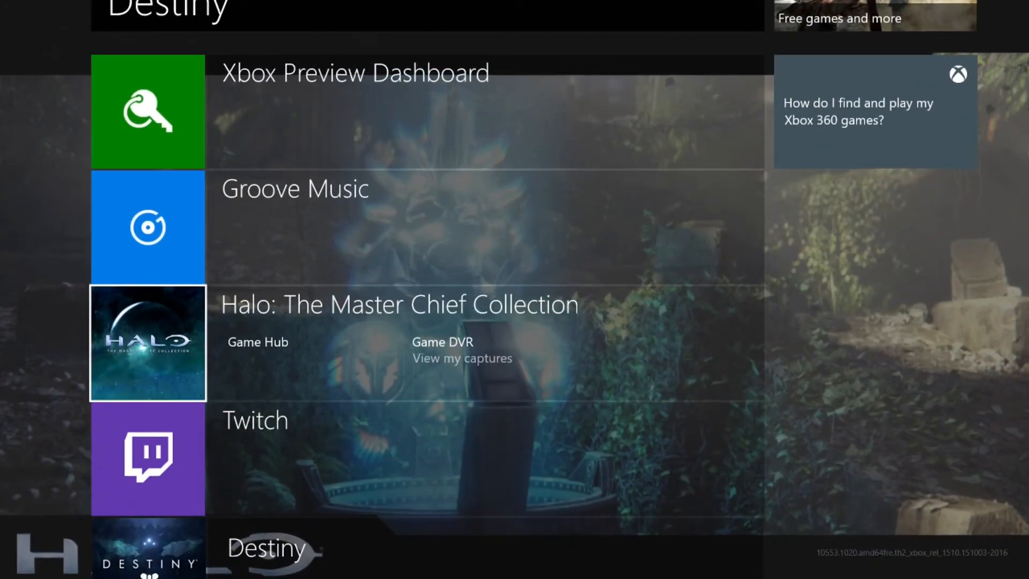
key("Up")
key("Up")
key("Up")
key("Up")
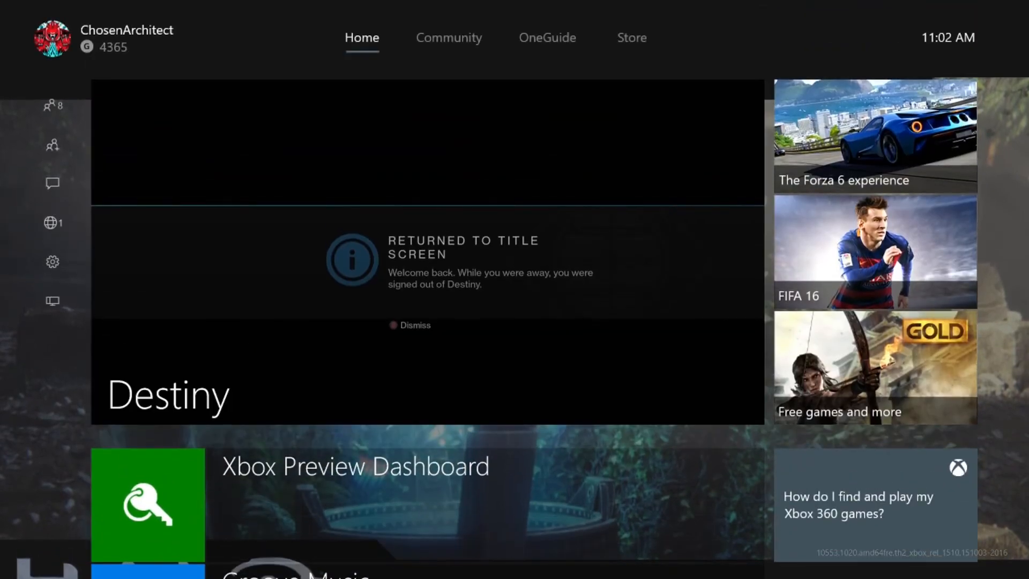
Open Destiny from the Xbox One home screen and dismiss its title screen notice.
key("Down")
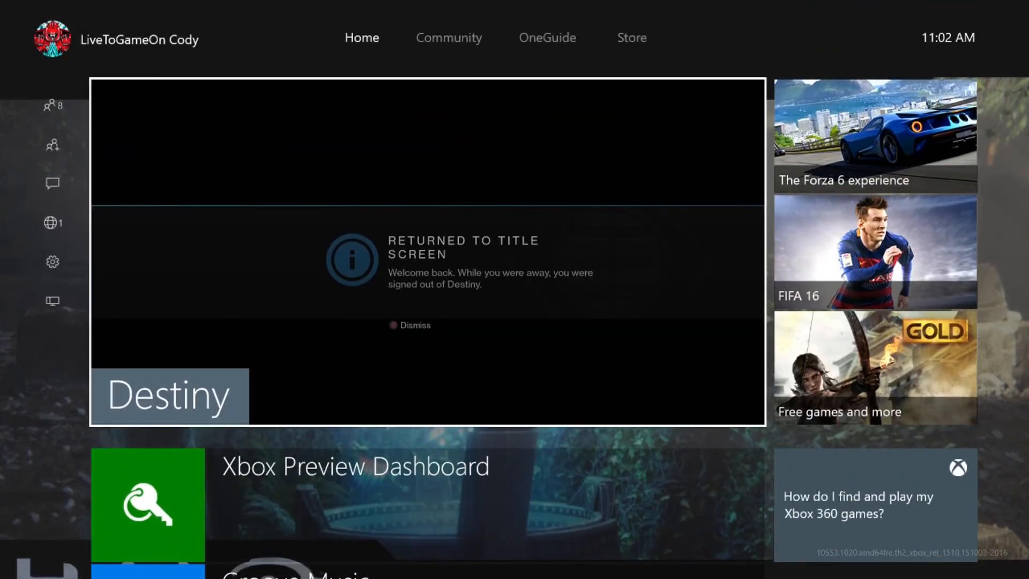
key("Return")
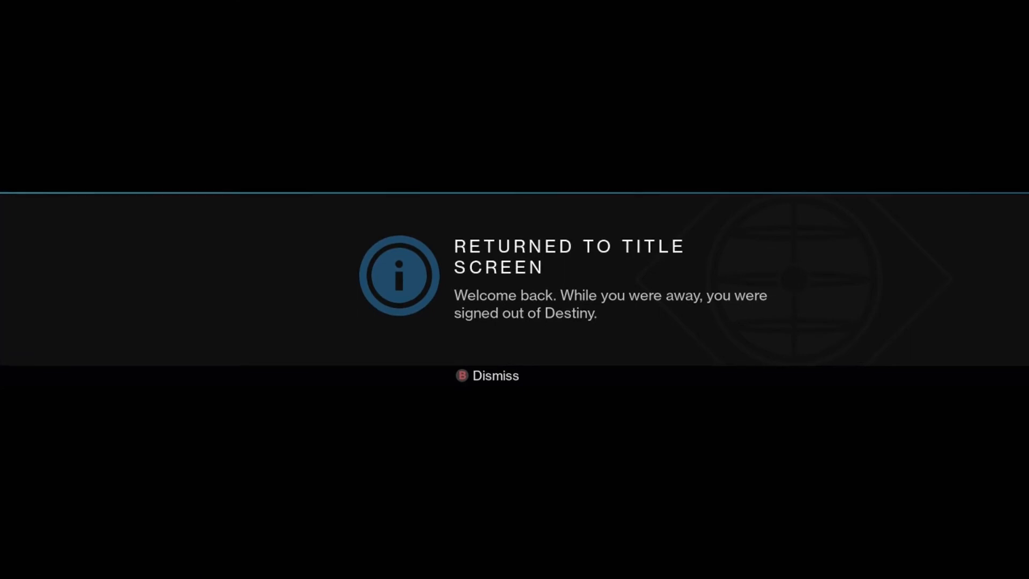
key("Escape")
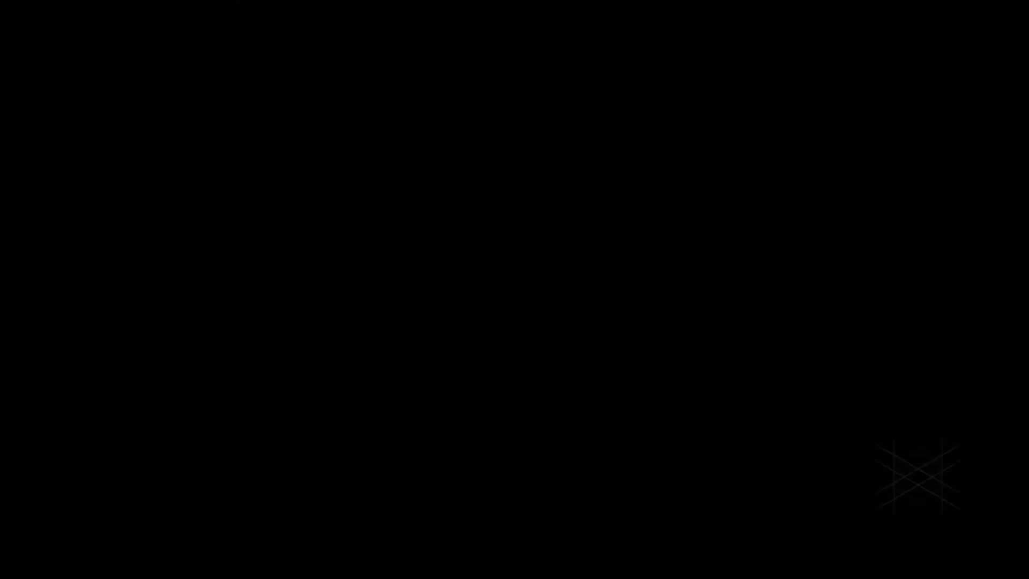